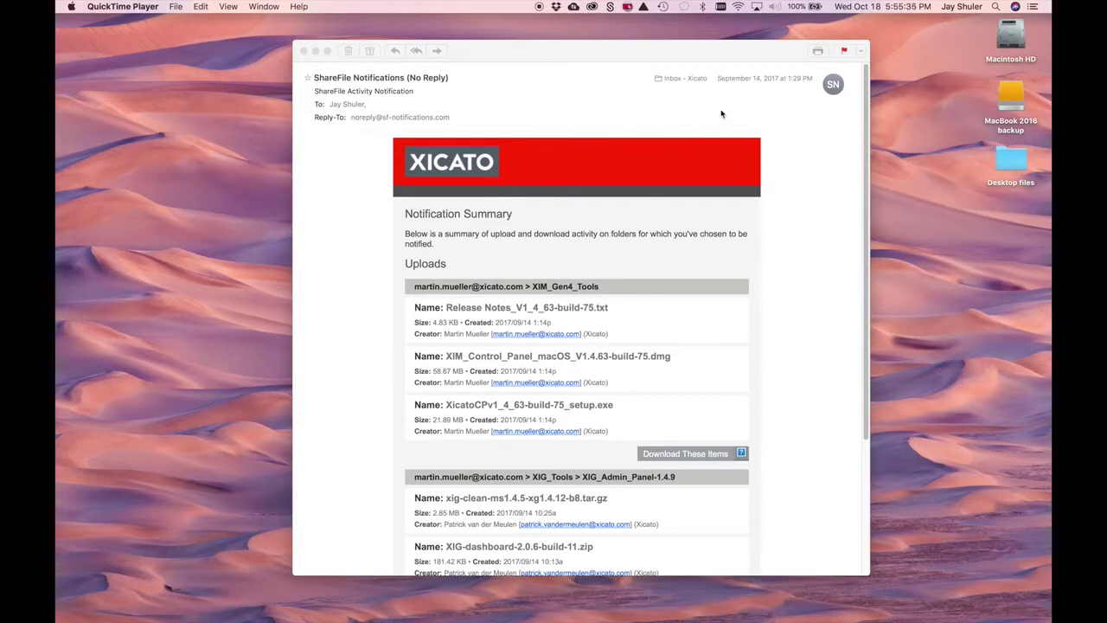
Open the email's ShareFile download page for XIM_Gen4_Tools and download Release Notes_V1_4_63-build-75.txt and XIM_Control_Panel_macOS_V1.4.63-build-75.dmg
click(669, 457)
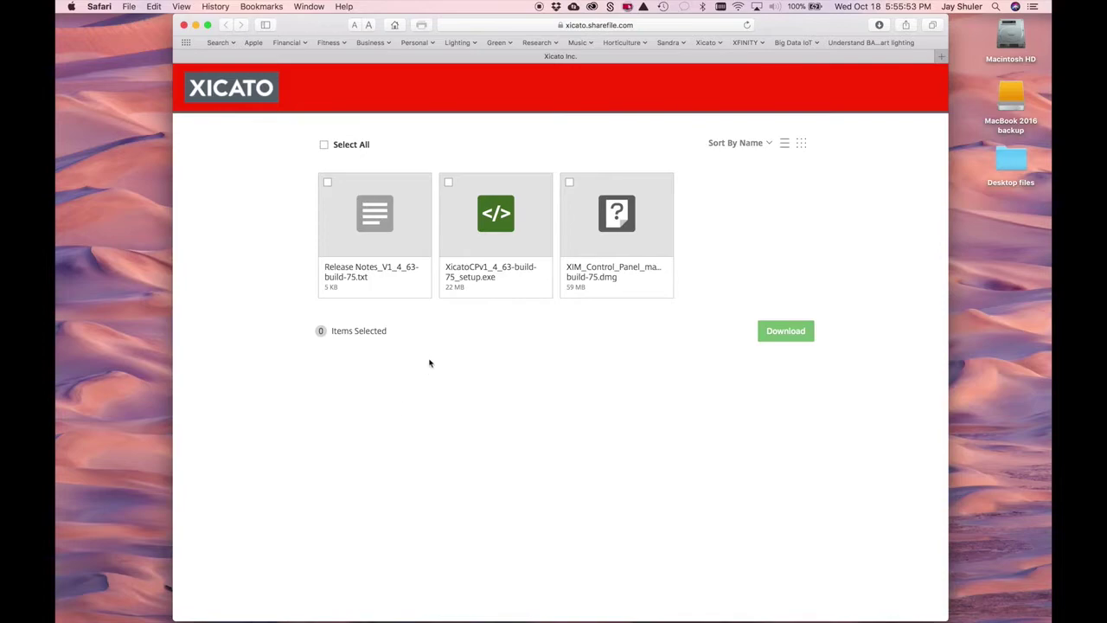
mouse_move(378, 237)
click(328, 182)
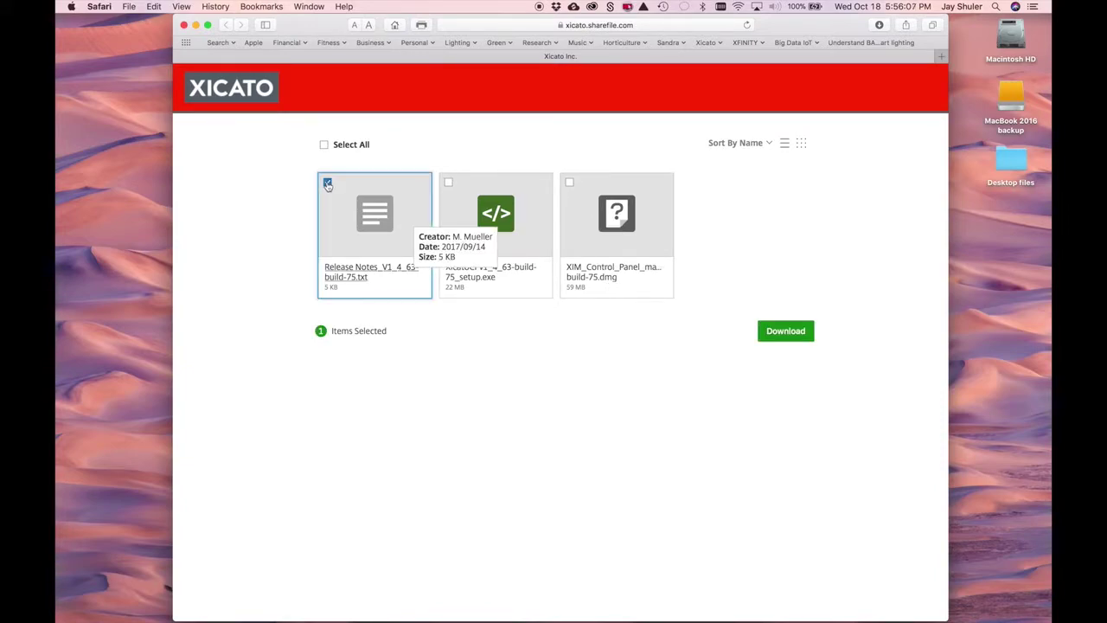
click(569, 183)
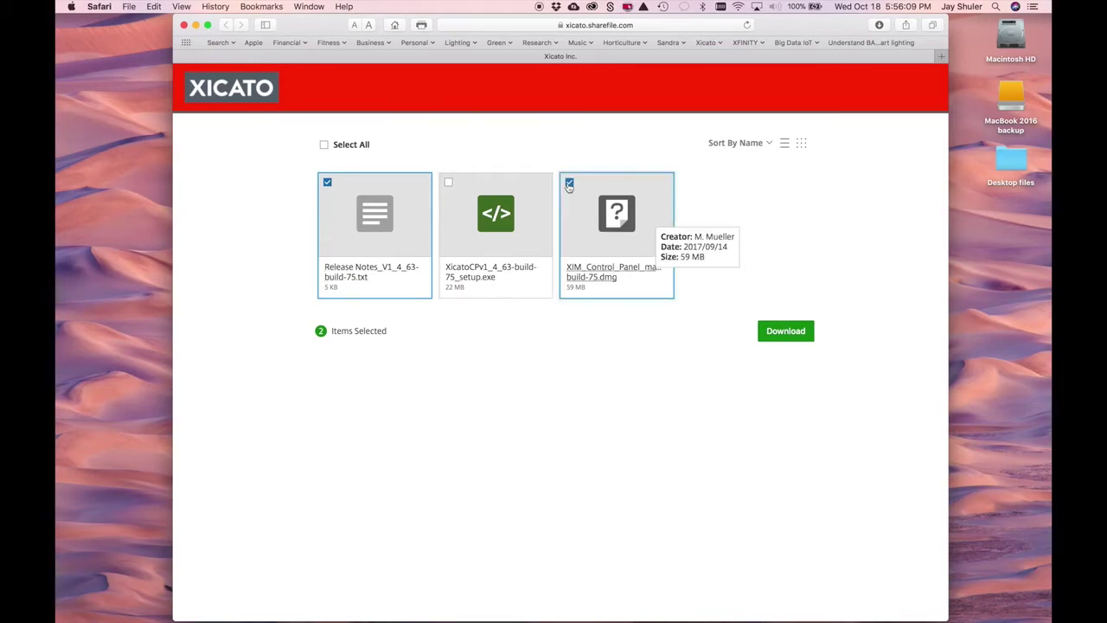
click(778, 332)
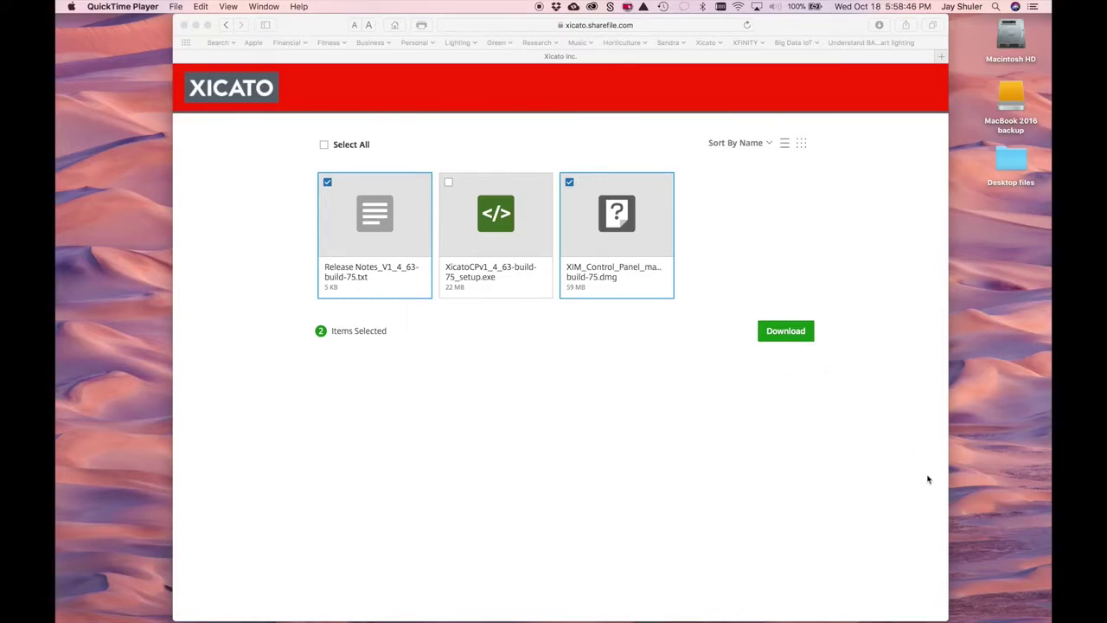
Preview Release Notes_V1_4_63-build-75.txt from the Files folder in Downloads and read through the summaries of changes
mouse_move(956, 603)
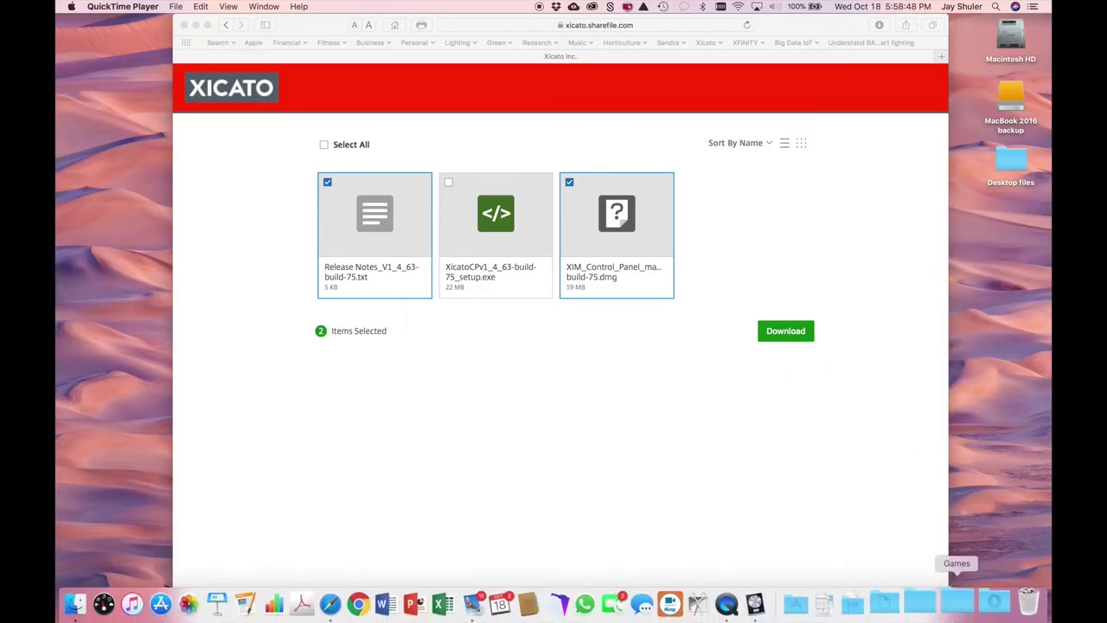
click(986, 603)
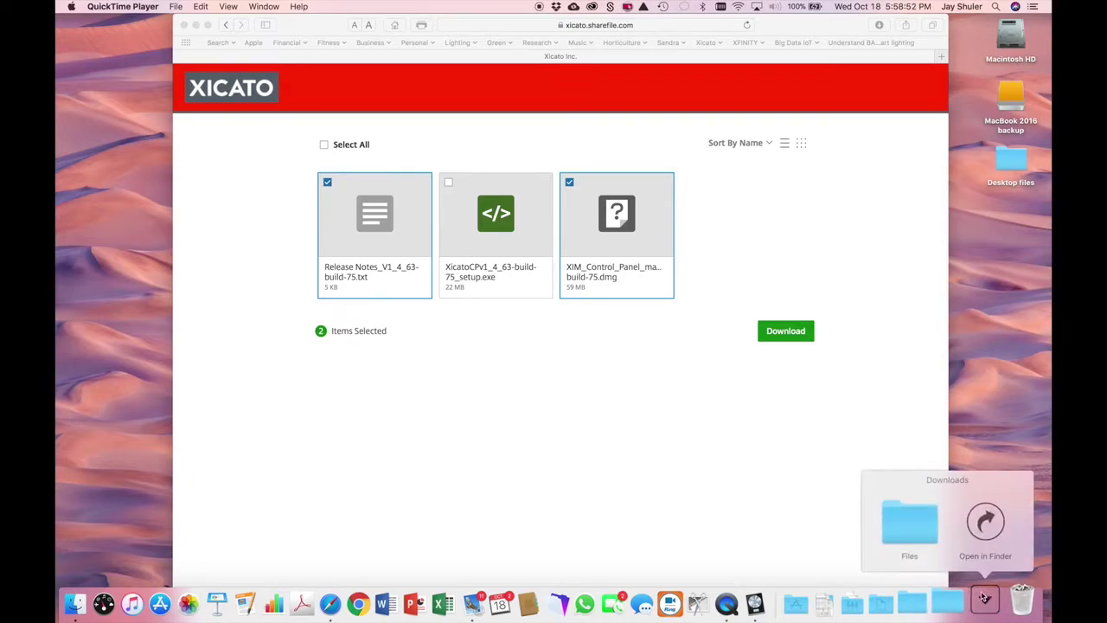
click(916, 534)
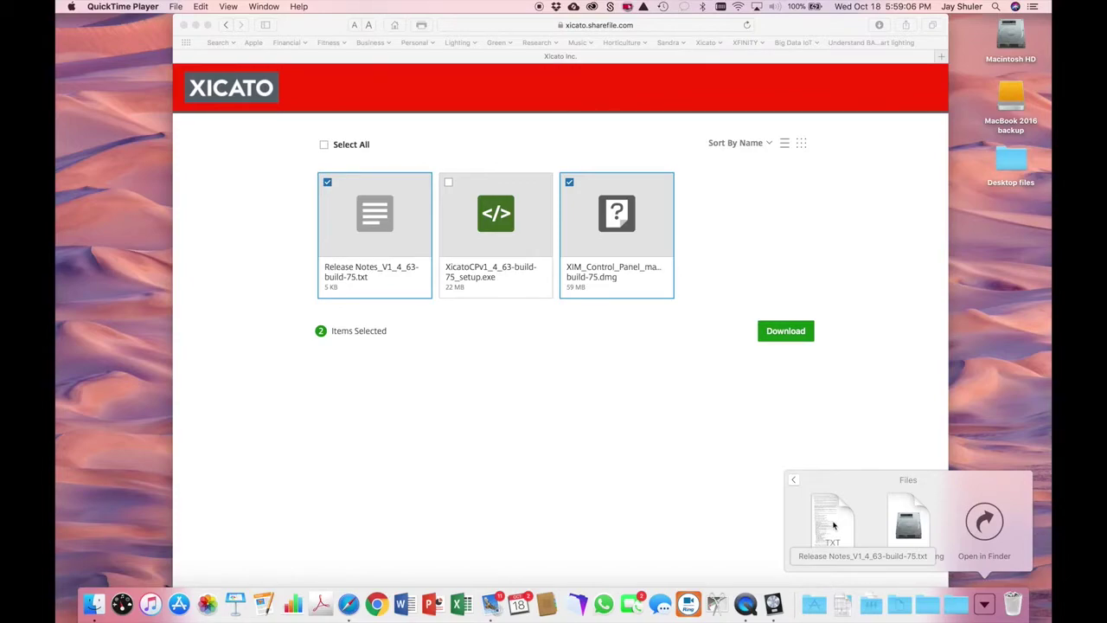
key(space)
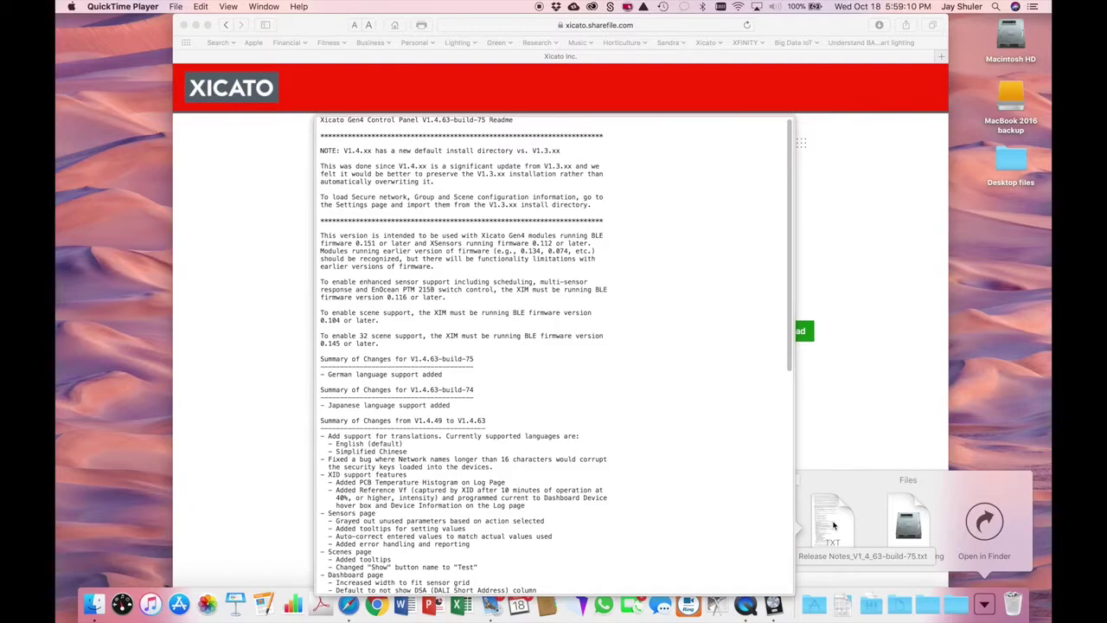
scroll(646, 528, down, 5)
scroll(645, 528, down, 5)
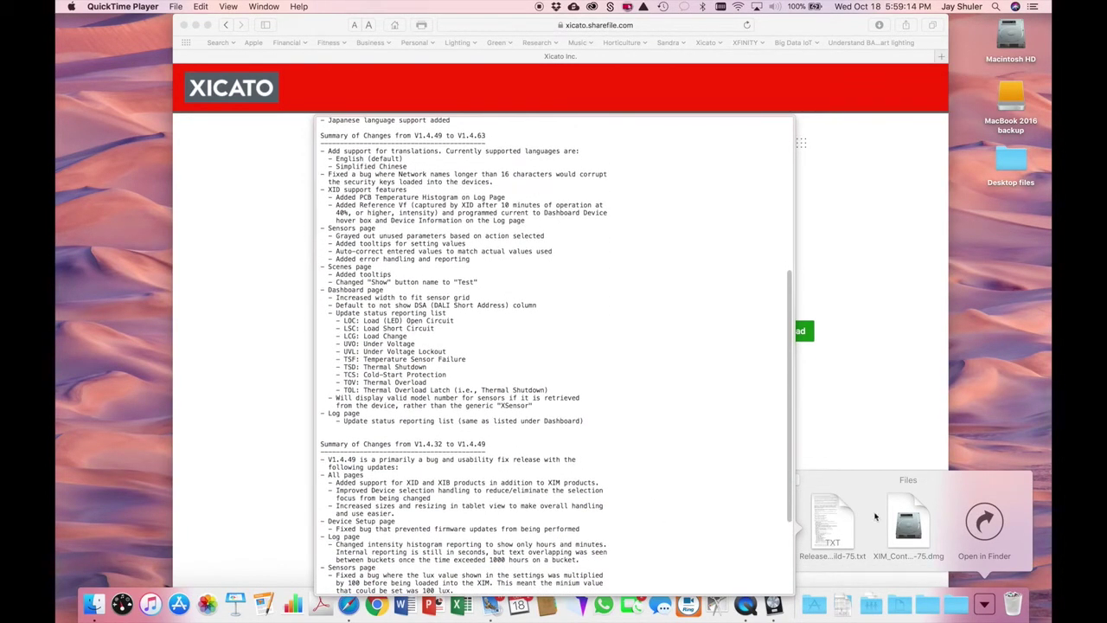
key(space)
key(Escape)
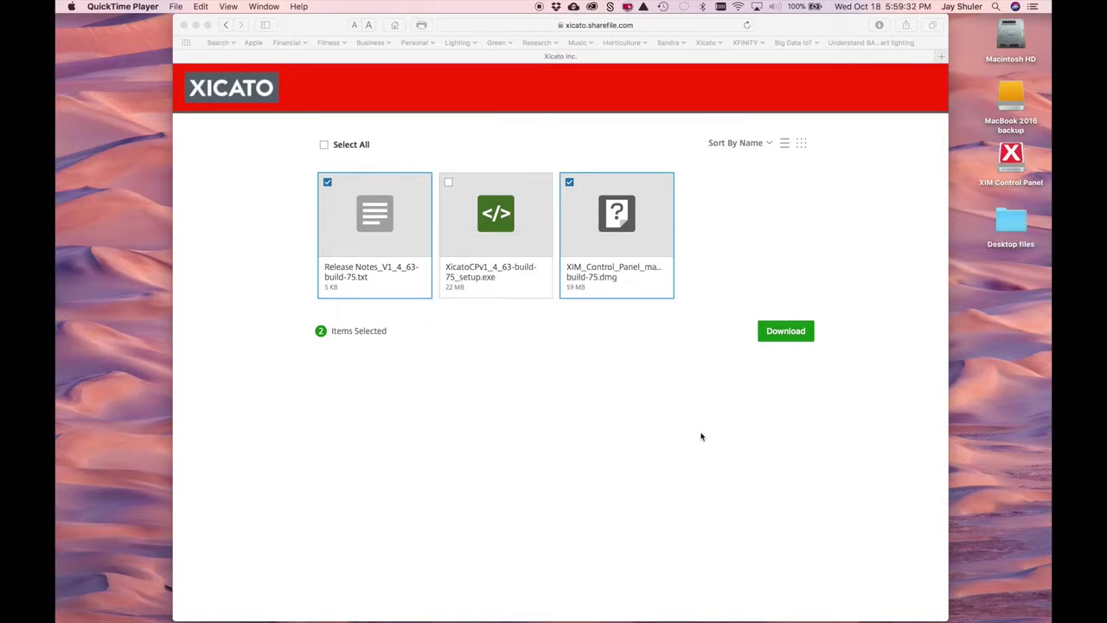
Launch the already installed XIM Control Panel from the Applications folder
drag(456, 404, 690, 340)
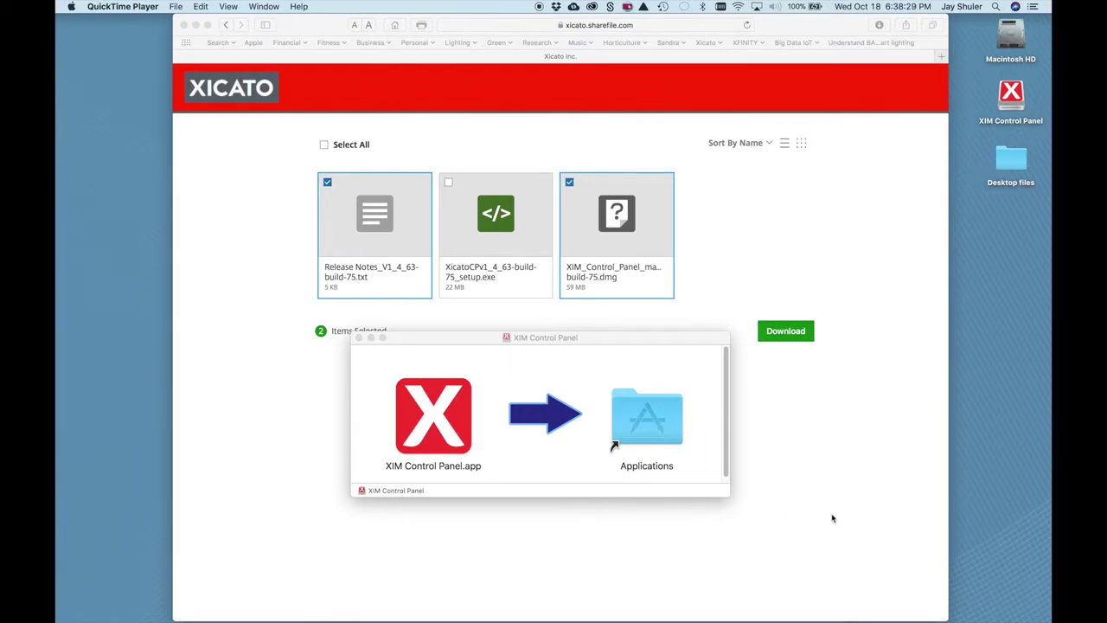
mouse_move(865, 610)
click(809, 603)
scroll(756, 435, down, 5)
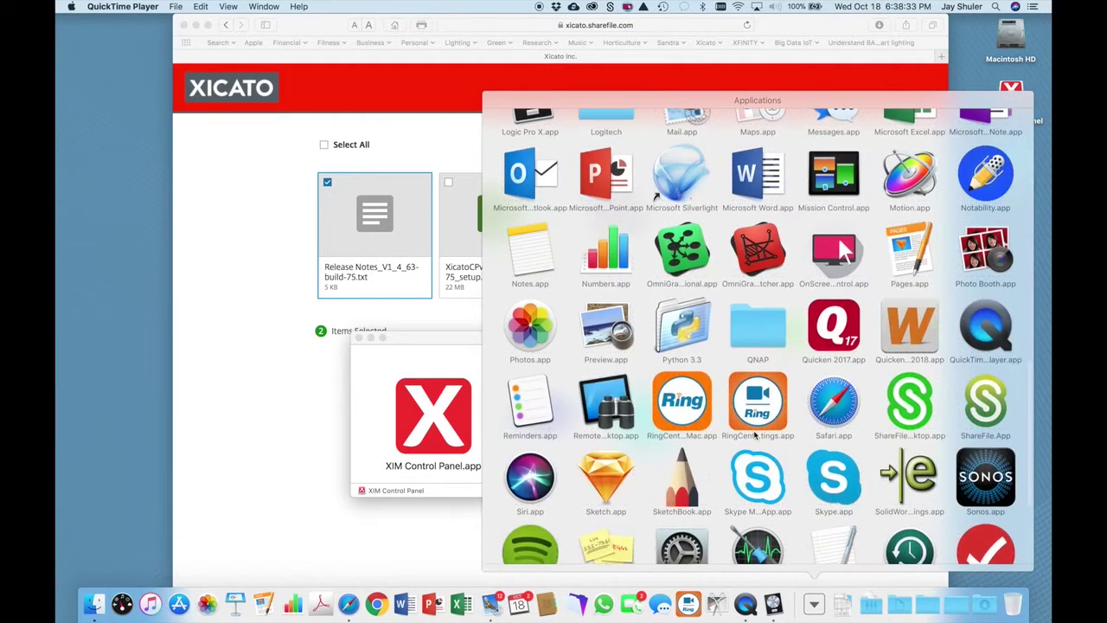
click(609, 526)
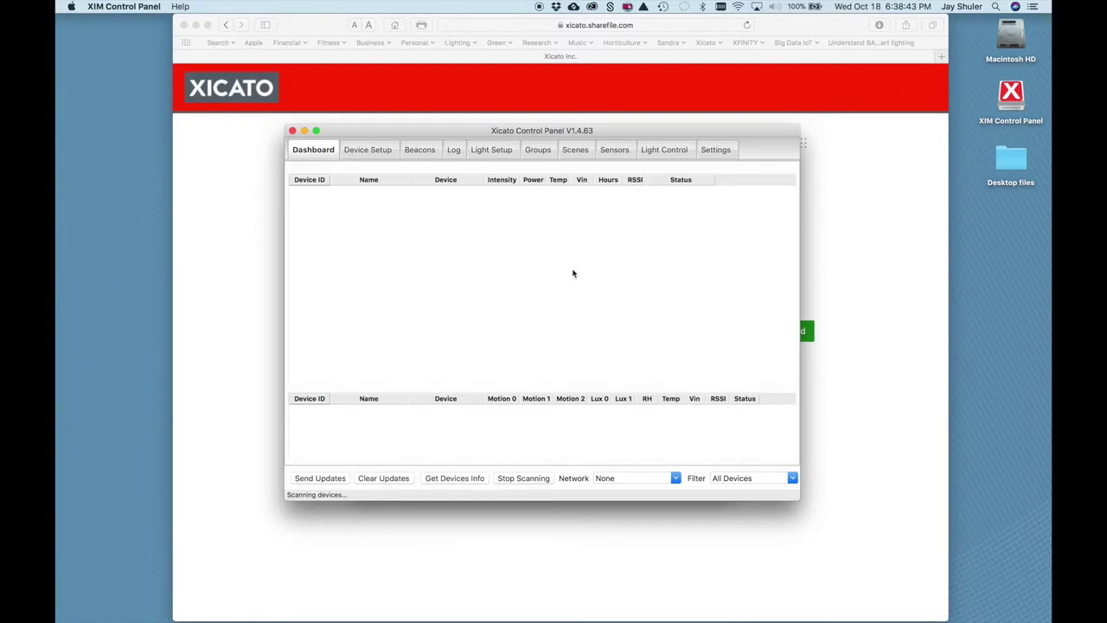
Export the secure networks from the control panel's settings to the Desktop as SavedNetworks.txt
click(716, 151)
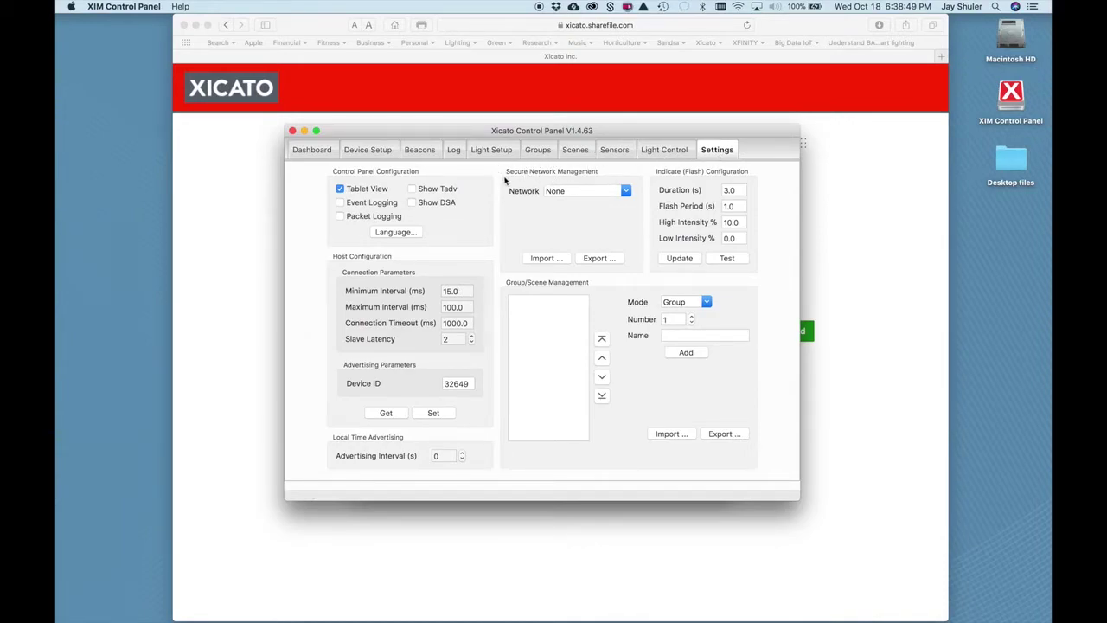
click(592, 259)
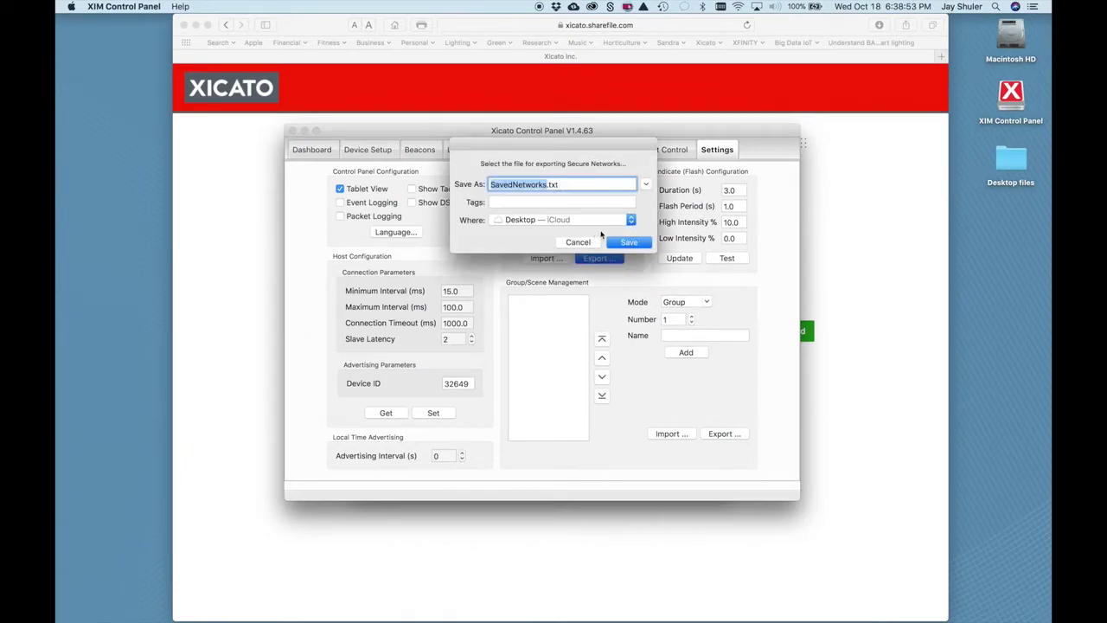
click(620, 243)
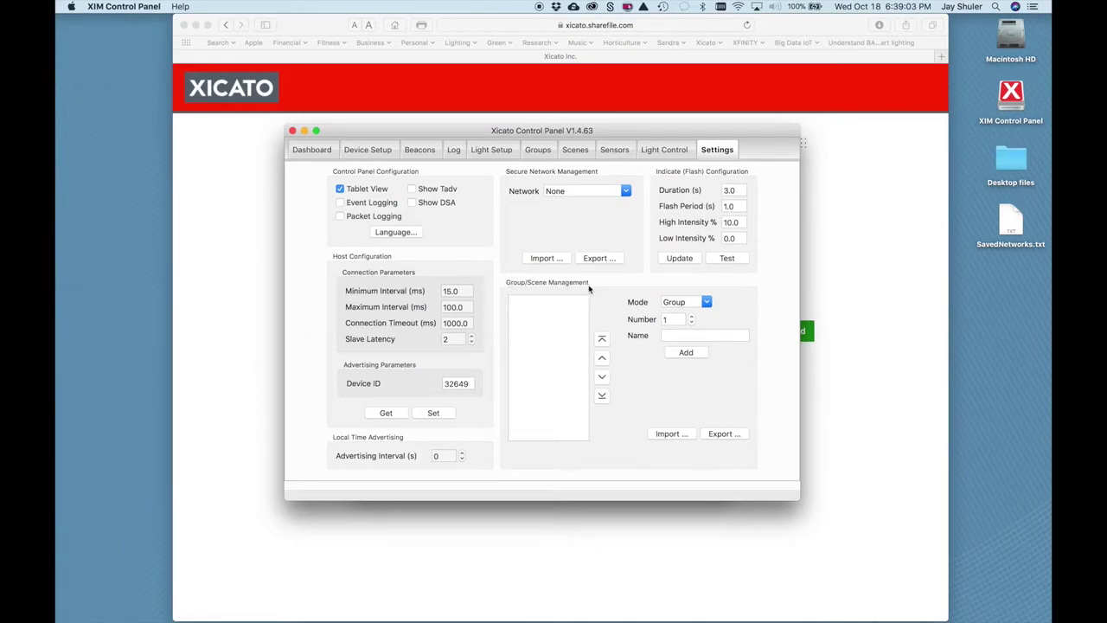
Export the groups from Group/Scene Management to the Desktop as SavedGroups.txt
click(706, 303)
click(706, 303)
click(714, 433)
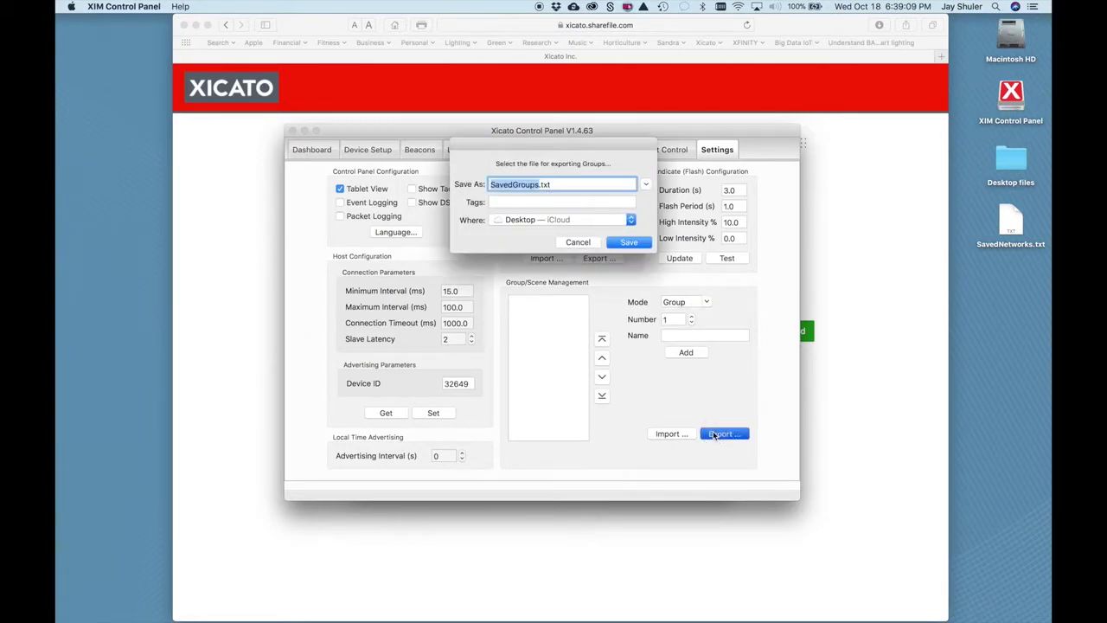
click(629, 242)
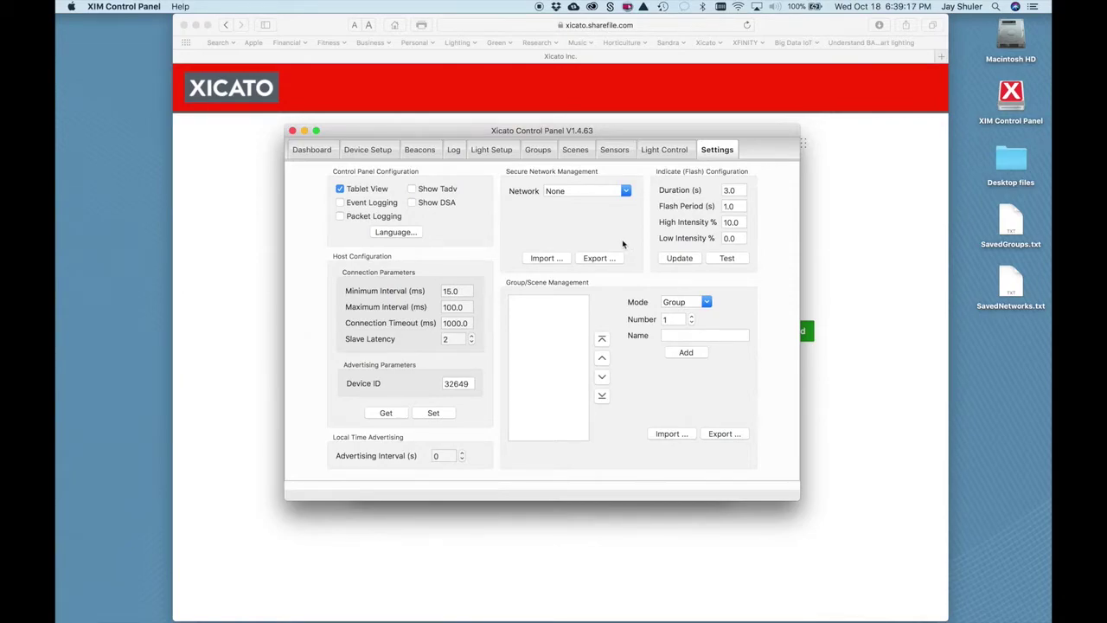
Switch Group/Scene Management to Scene mode and export the scenes to the Desktop as SavedScenes.txt
click(706, 302)
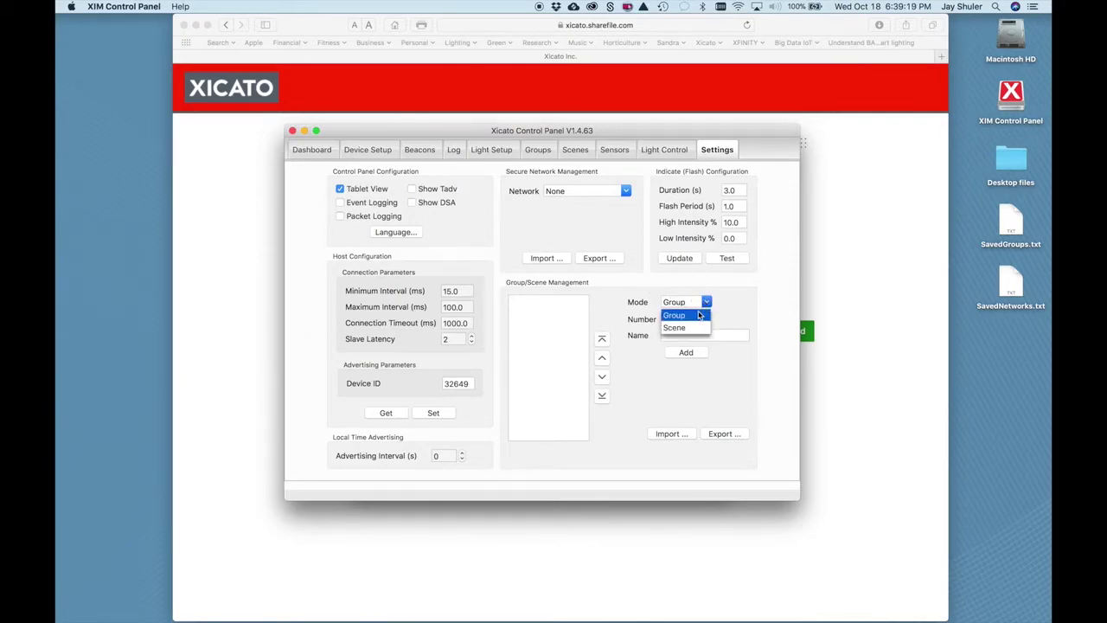
click(696, 329)
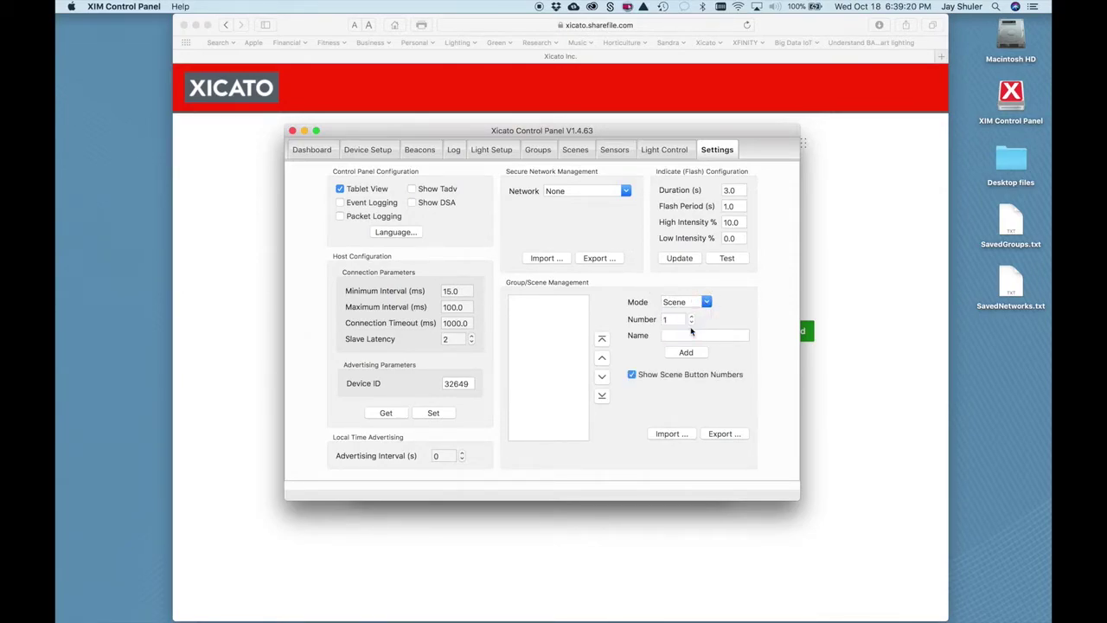
click(723, 434)
click(625, 244)
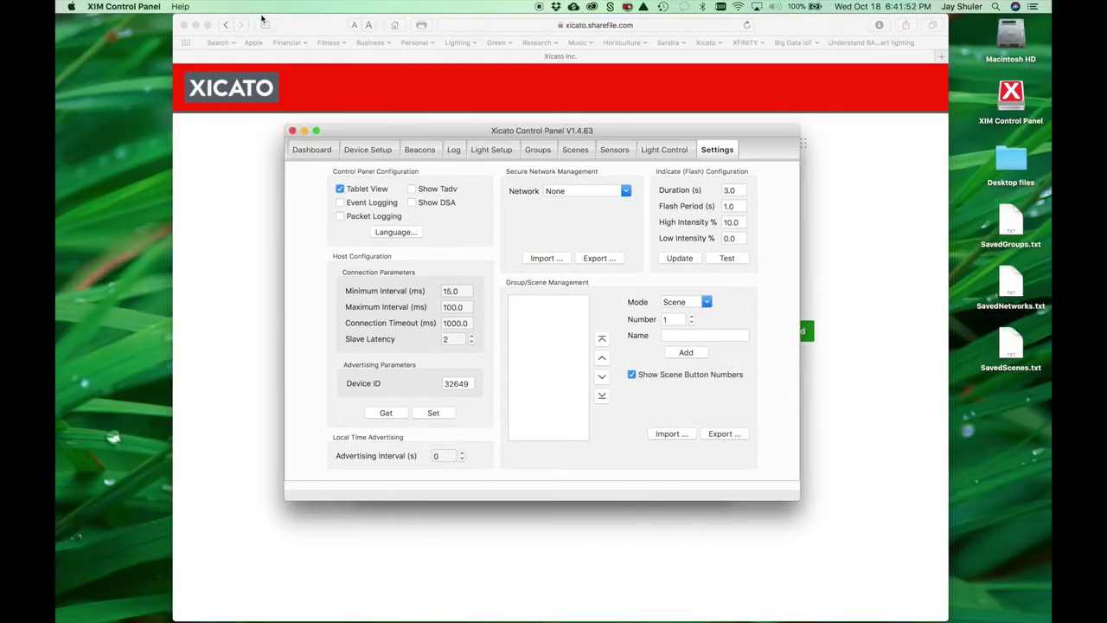
Quit the running control panel and copy the new XIM Control Panel.app into Applications, replacing the existing version
click(131, 7)
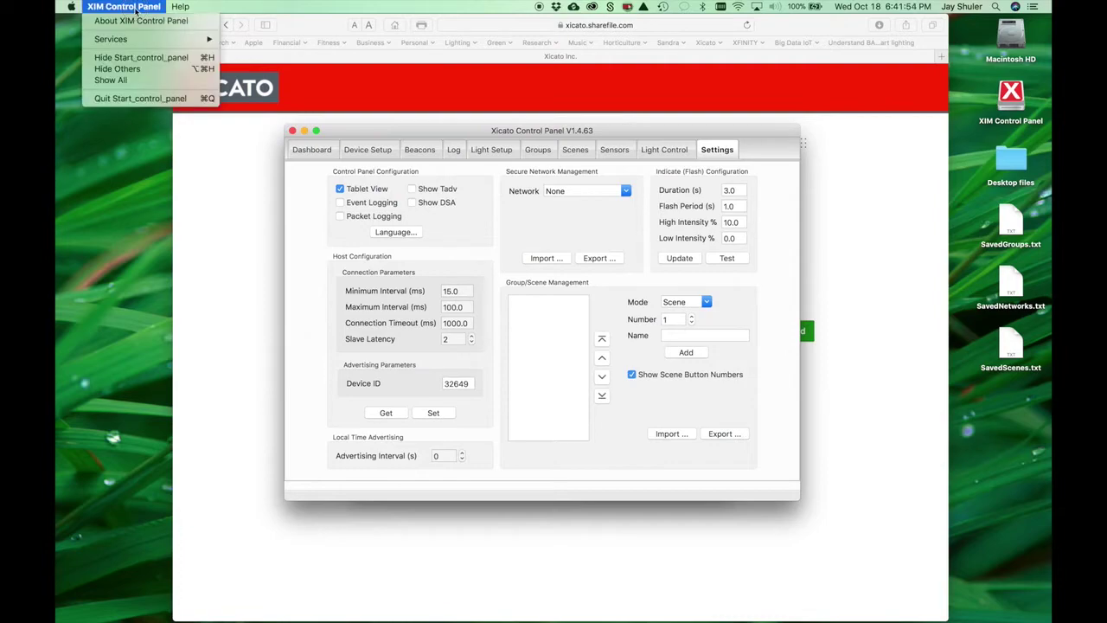
click(132, 99)
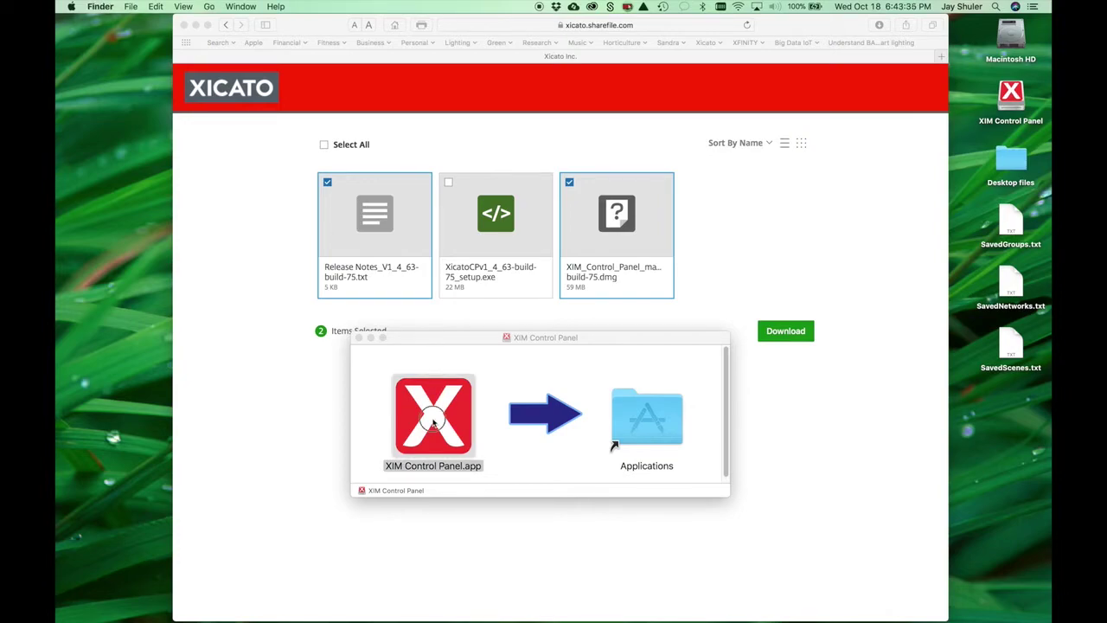
drag(434, 421, 634, 419)
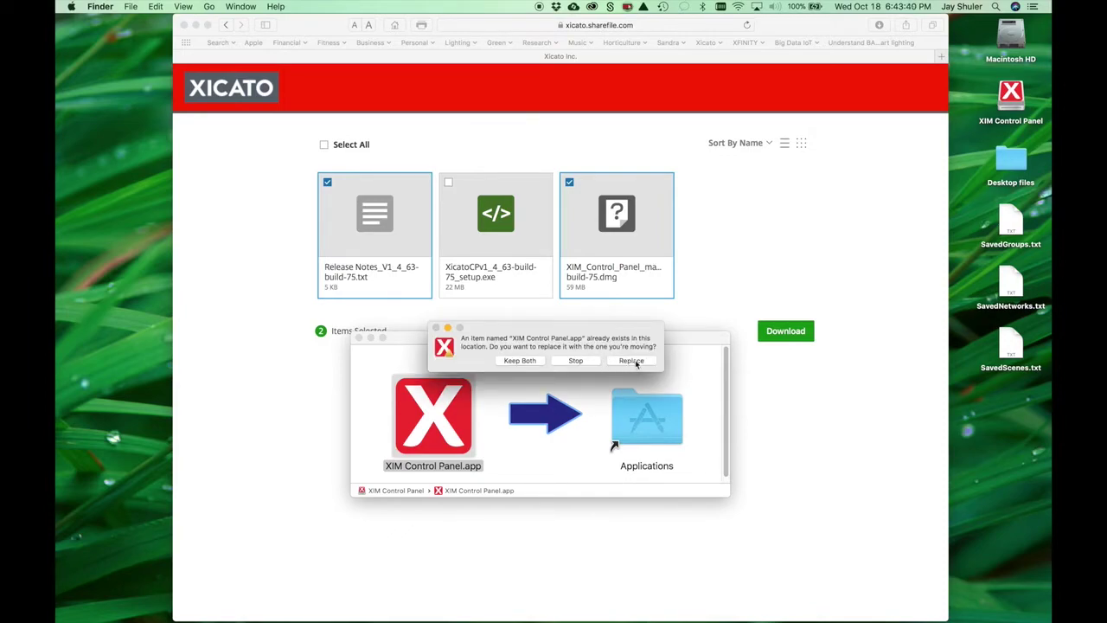
click(632, 360)
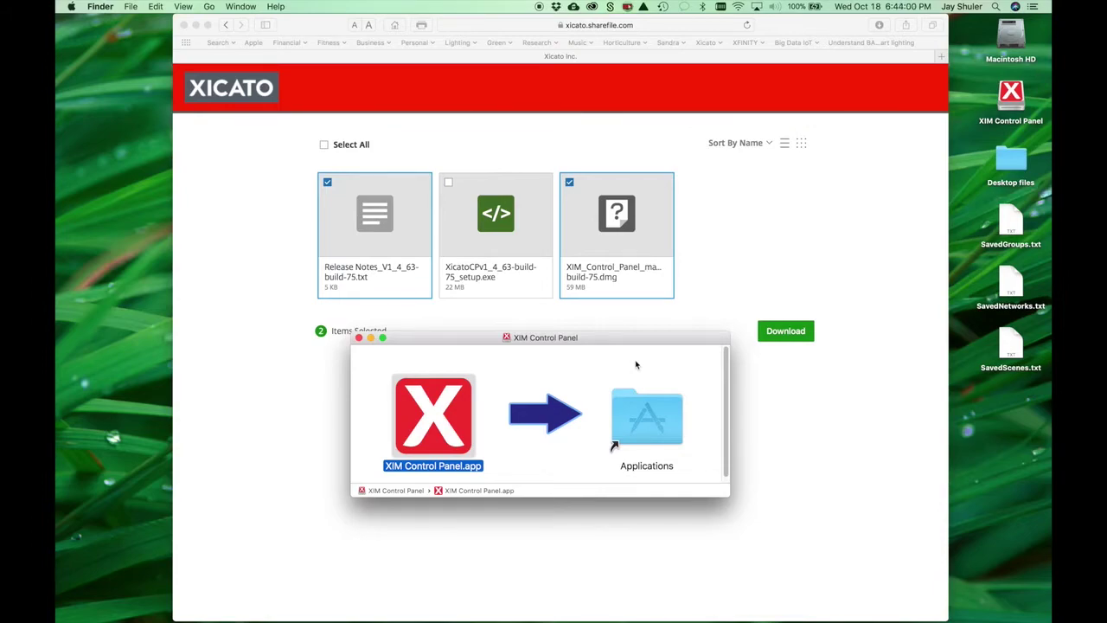
Close the browser, email and installer windows, and eject the XIM Control Panel disk image from the desktop
click(183, 25)
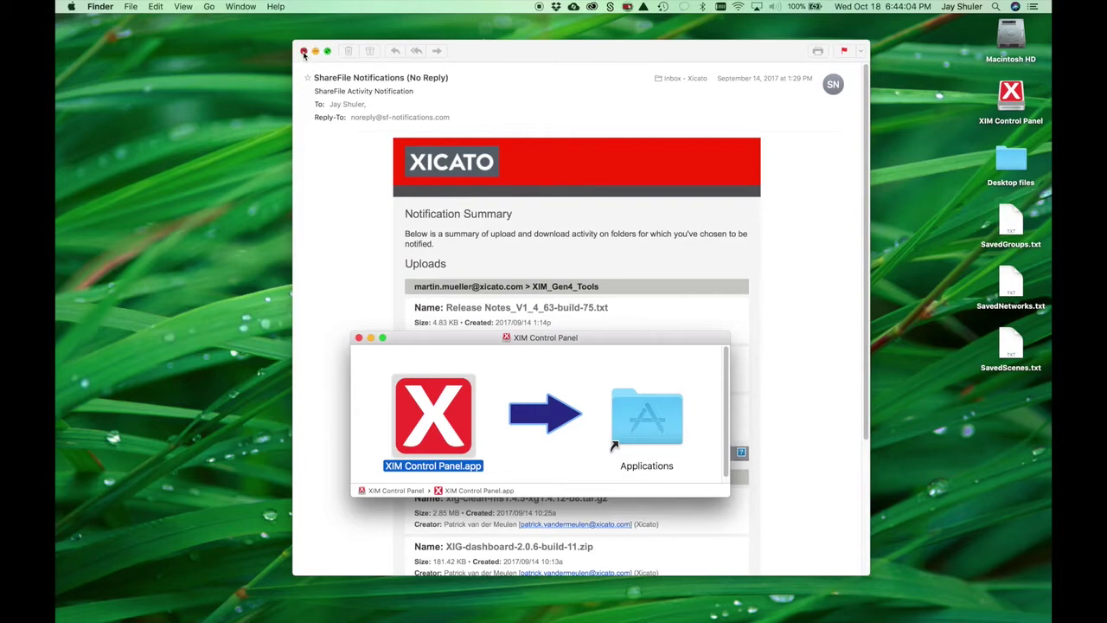
click(303, 52)
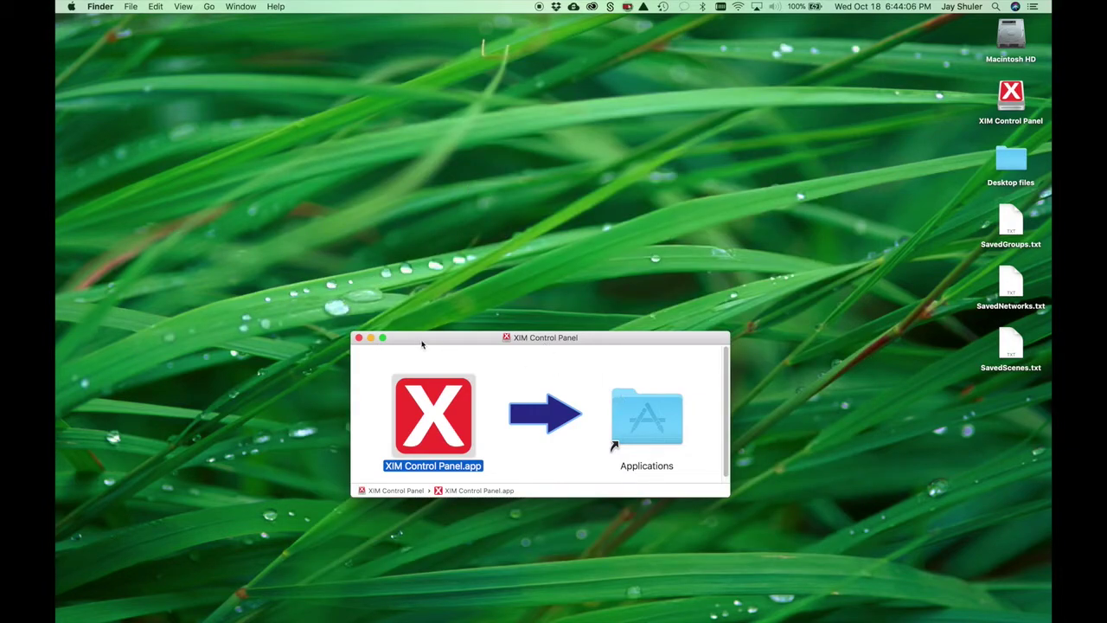
click(359, 337)
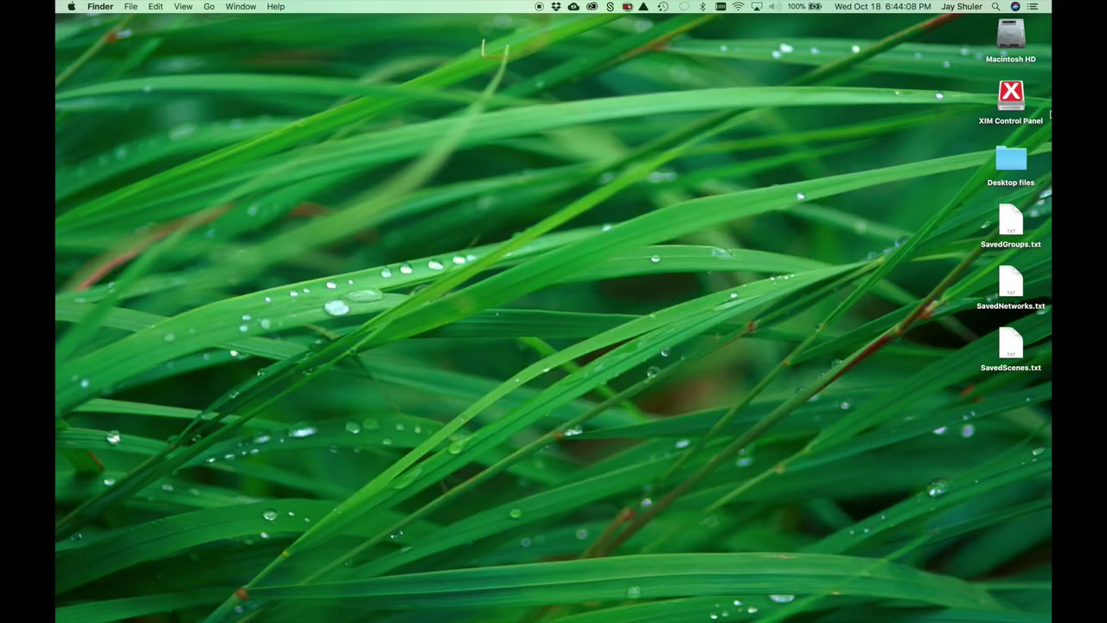
right_click(1019, 99)
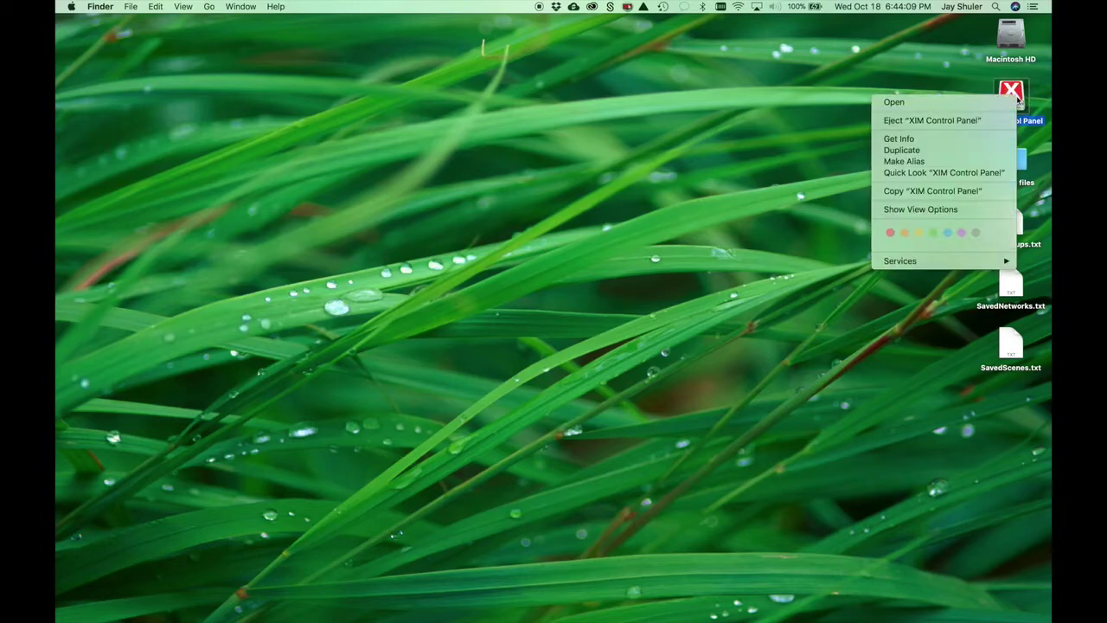
click(931, 123)
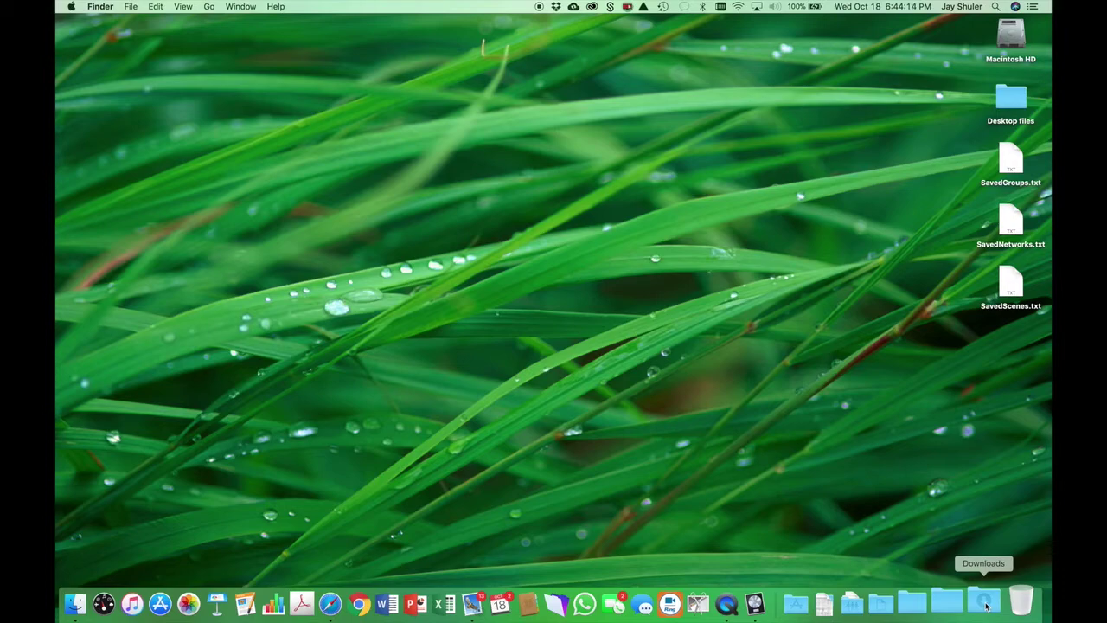
Move the downloaded Files folder from Downloads to the Trash and empty the Trash
click(987, 606)
drag(909, 519, 1014, 600)
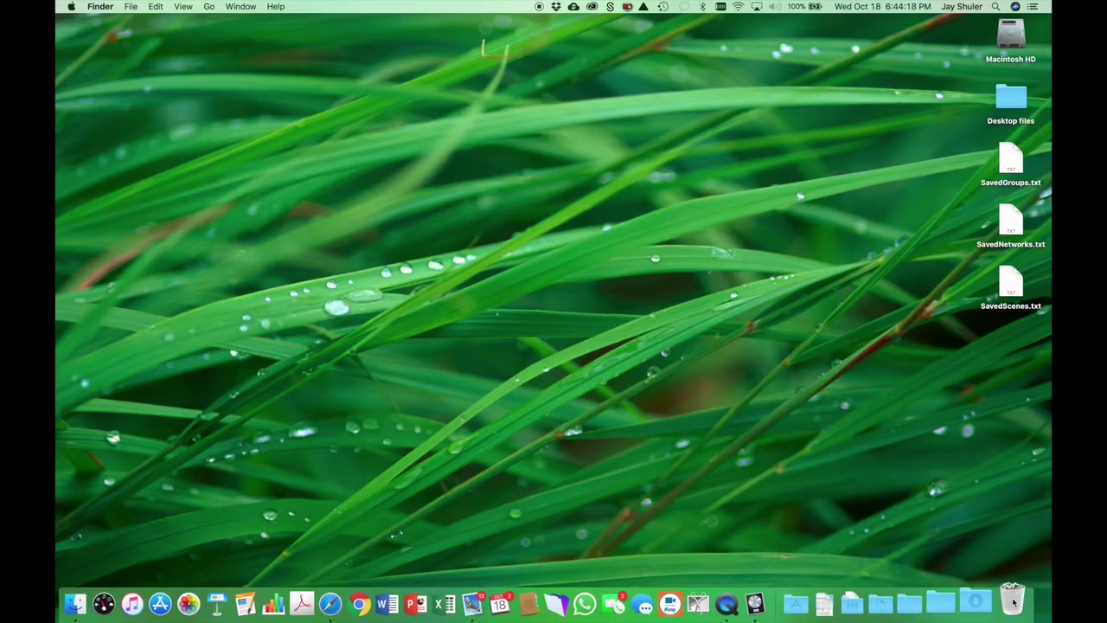
right_click(1014, 599)
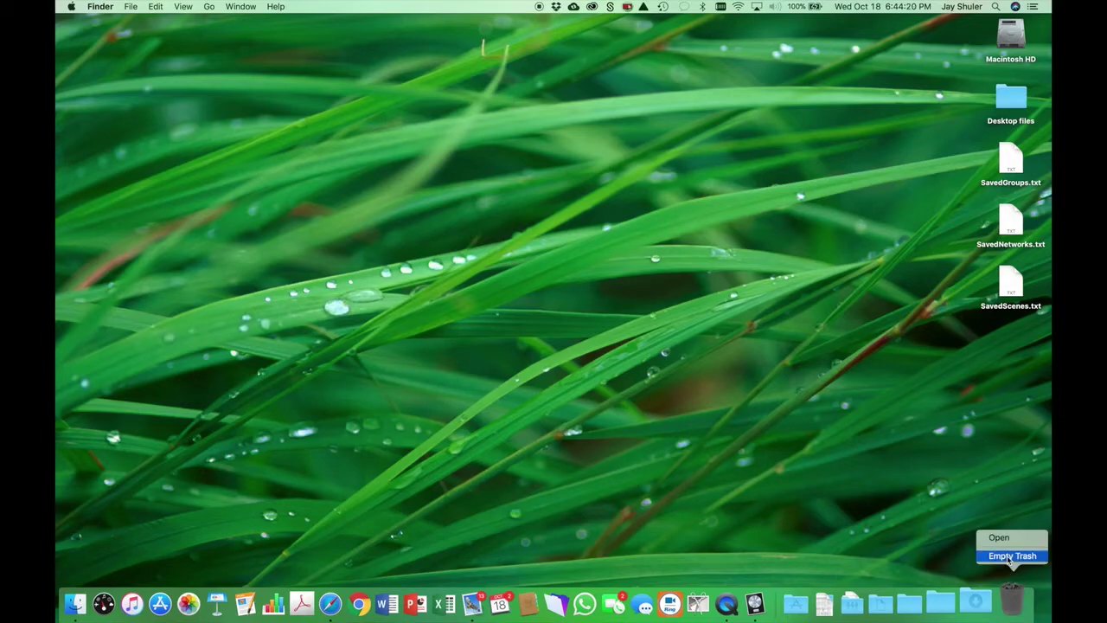
click(1008, 561)
click(635, 220)
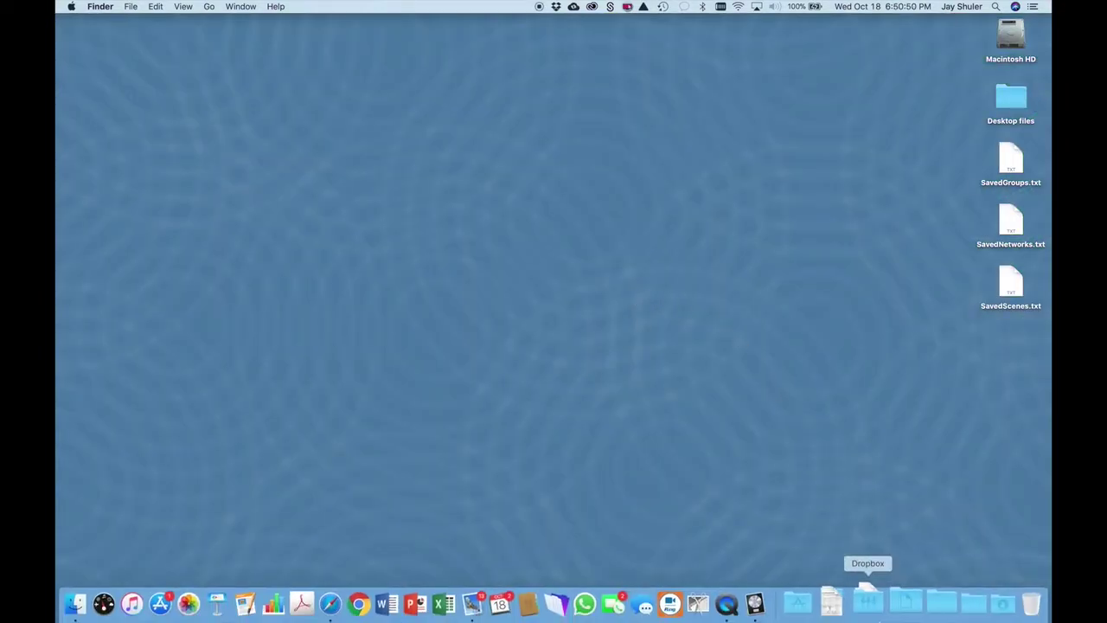
Launch the updated XIM Control Panel from Applications, dismiss the Bluetooth alert, and show the Settings page
click(815, 601)
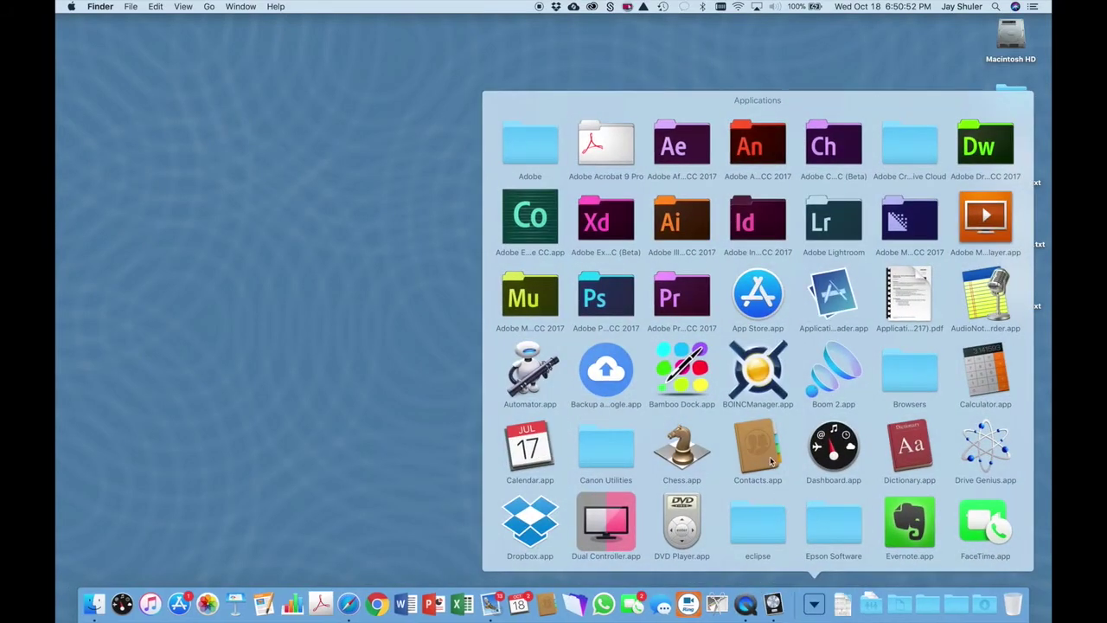
scroll(770, 463, down, 10)
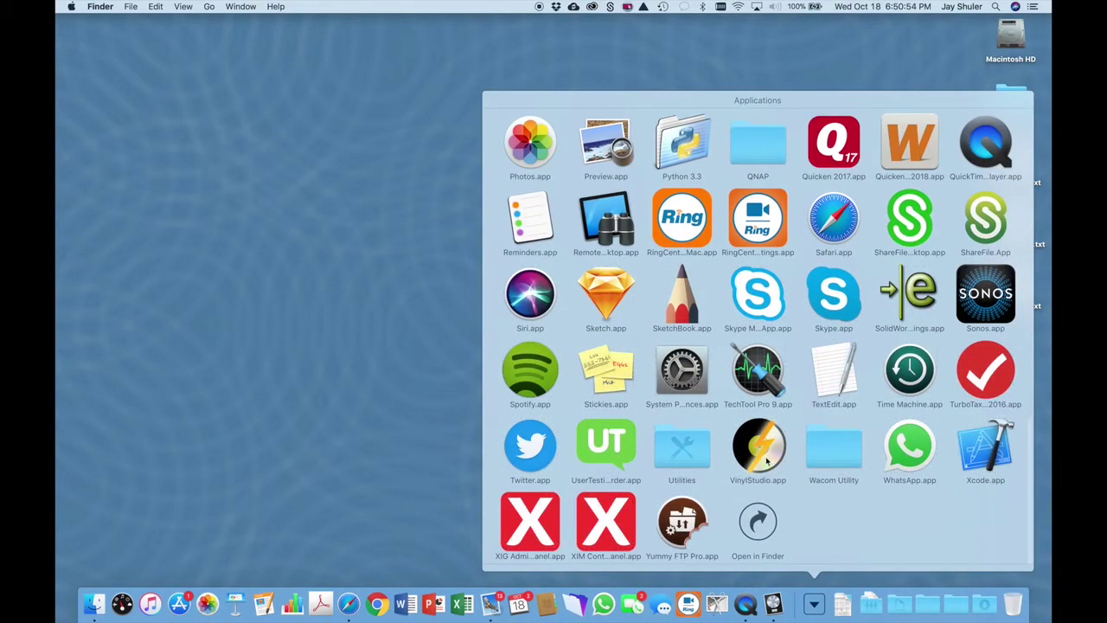
click(605, 528)
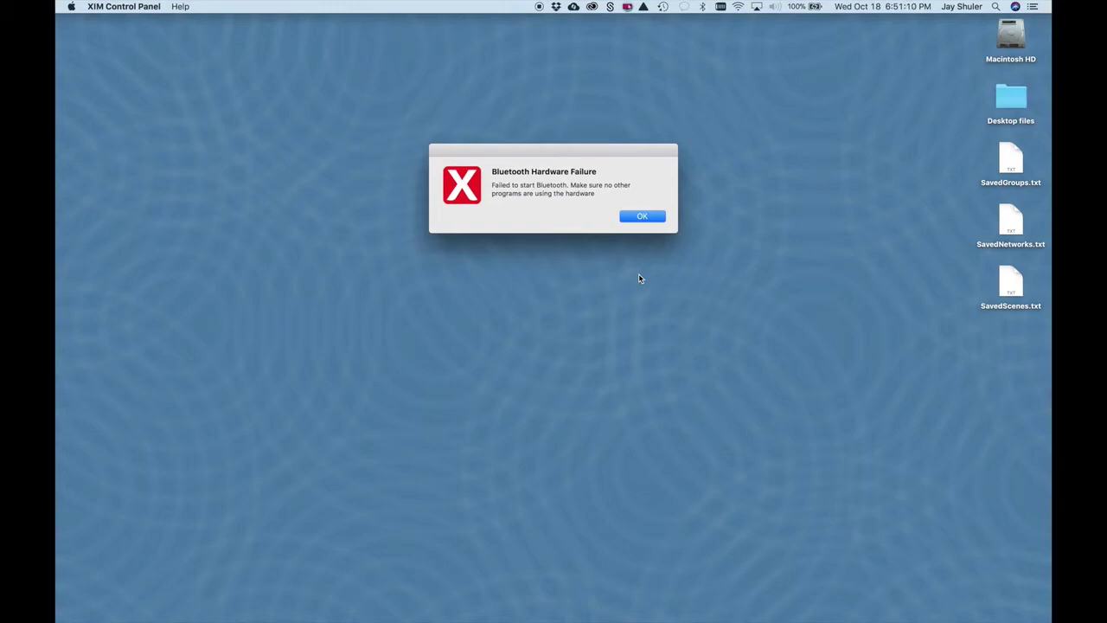
click(649, 219)
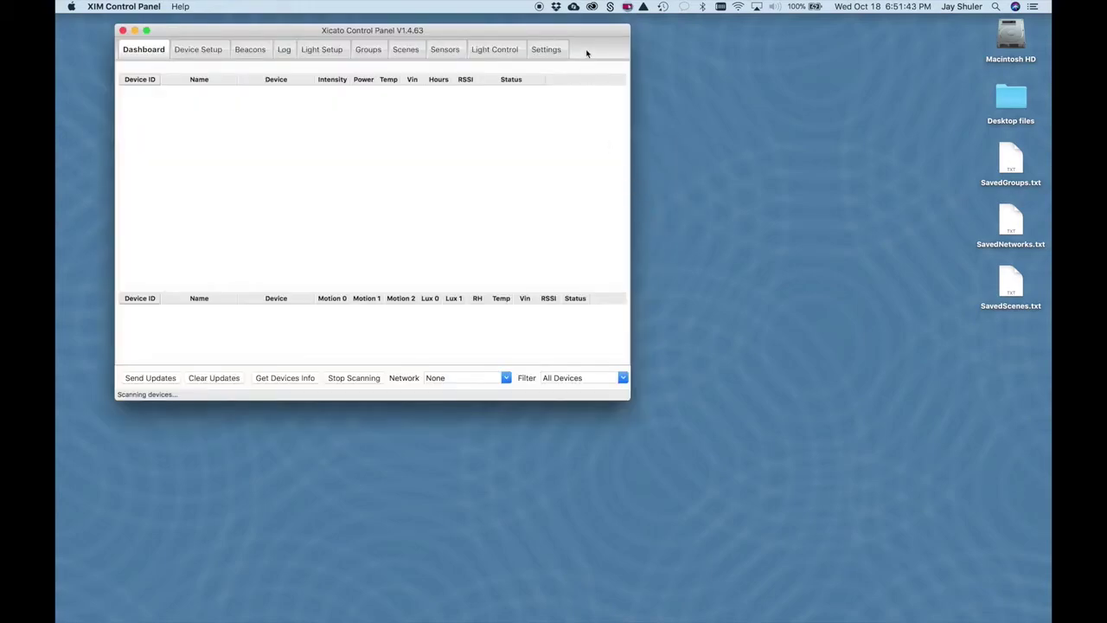
drag(593, 32, 772, 122)
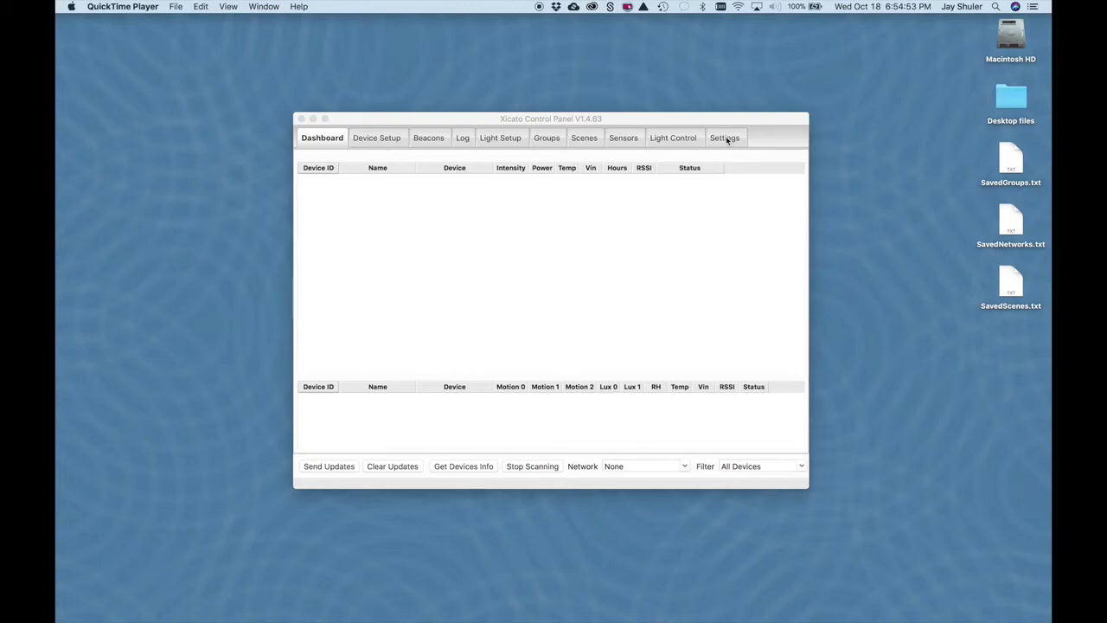
click(728, 139)
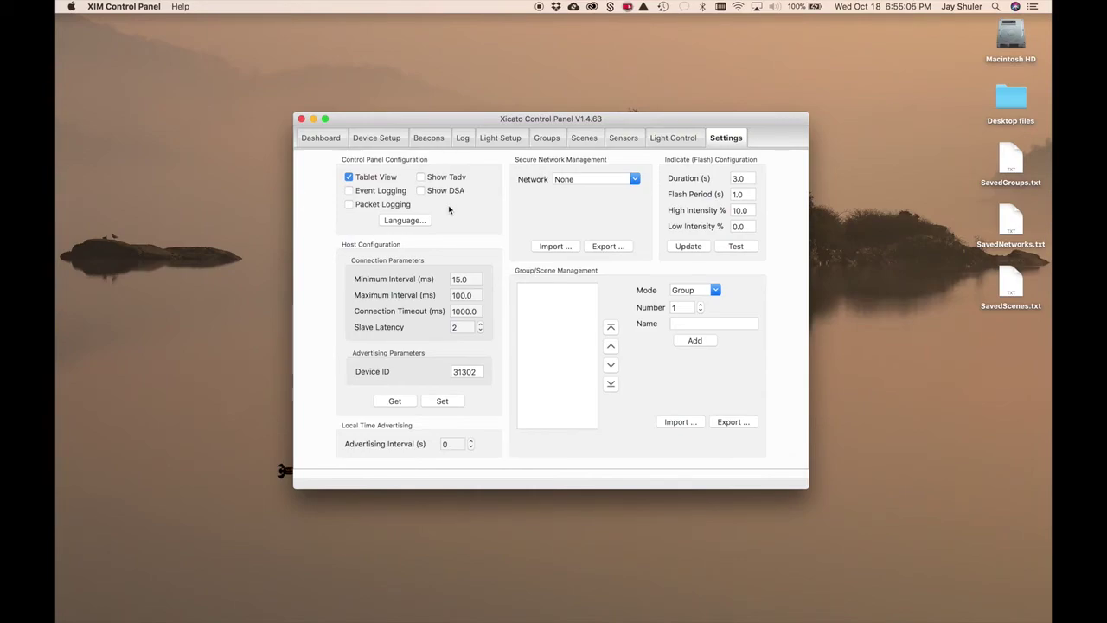
Choose English (U.S.) as the control panel language, but cancel the application restart
click(399, 221)
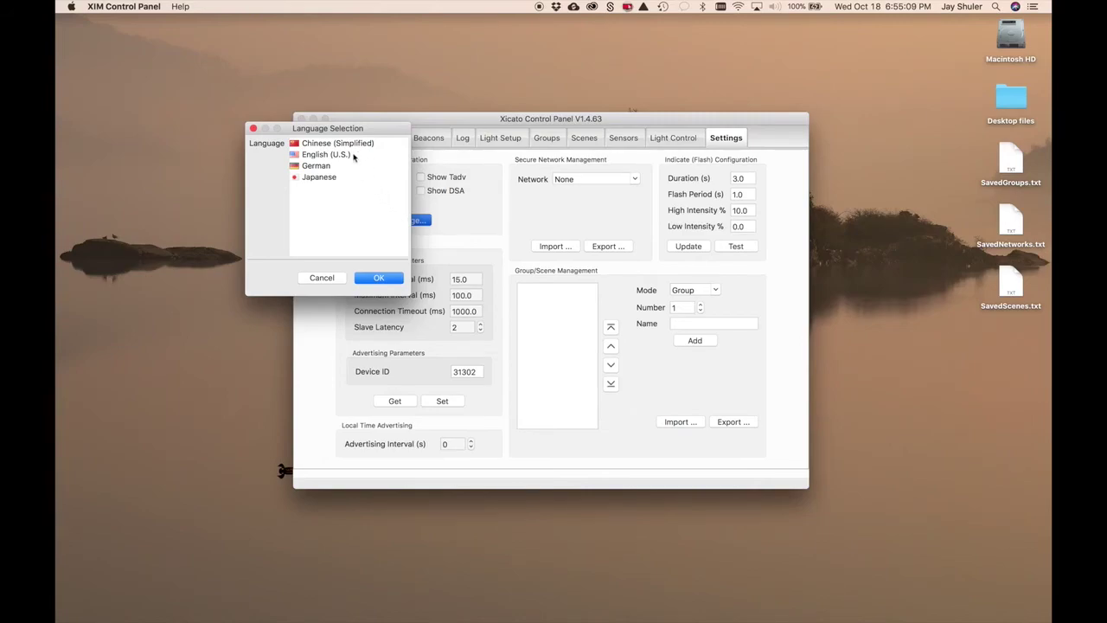
click(334, 156)
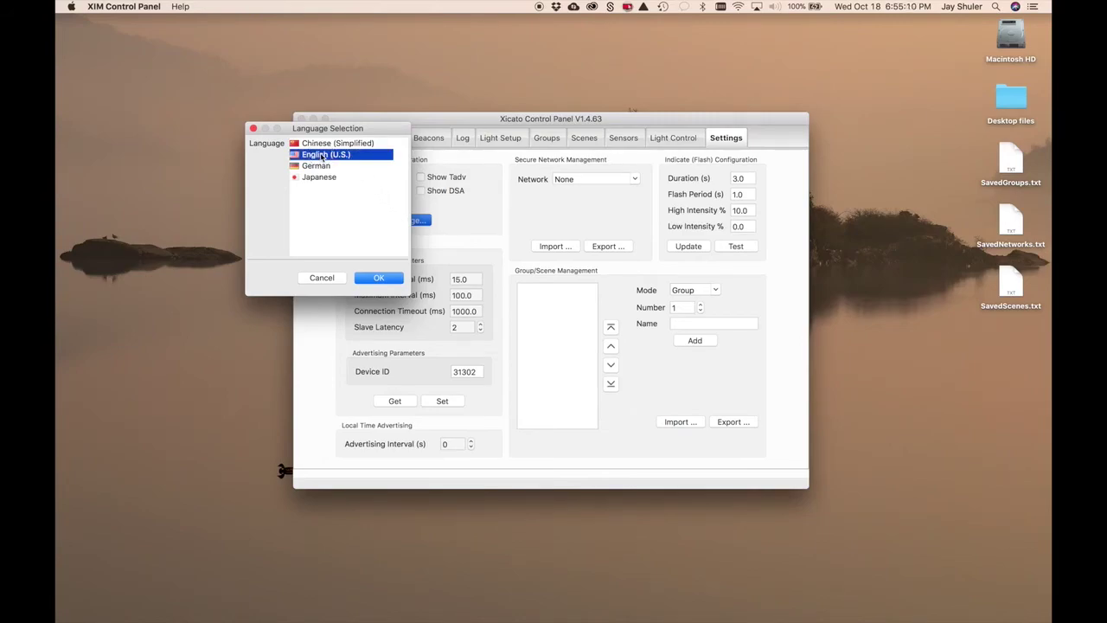
click(368, 279)
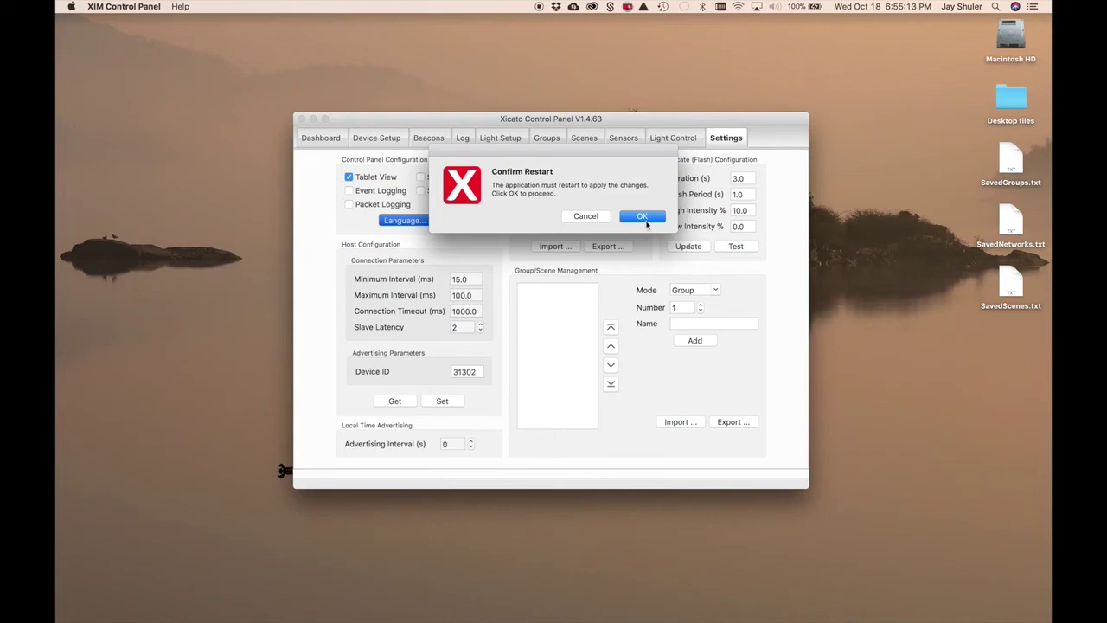
click(586, 216)
Turn off Tablet View in the control panel configuration, accept the restart, and quit the application
click(349, 178)
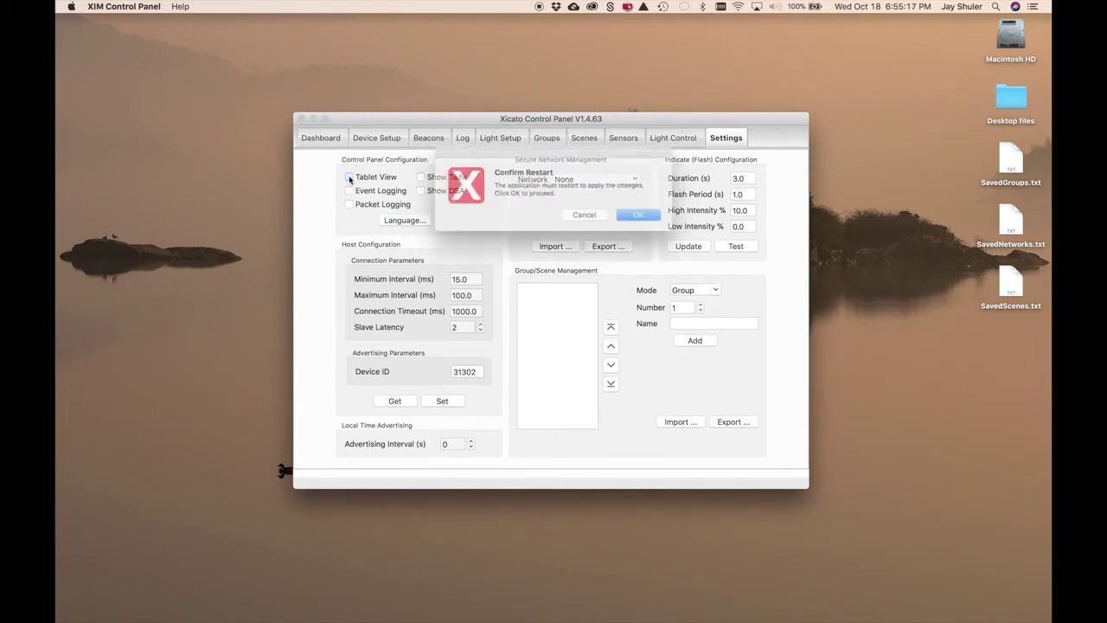
click(637, 215)
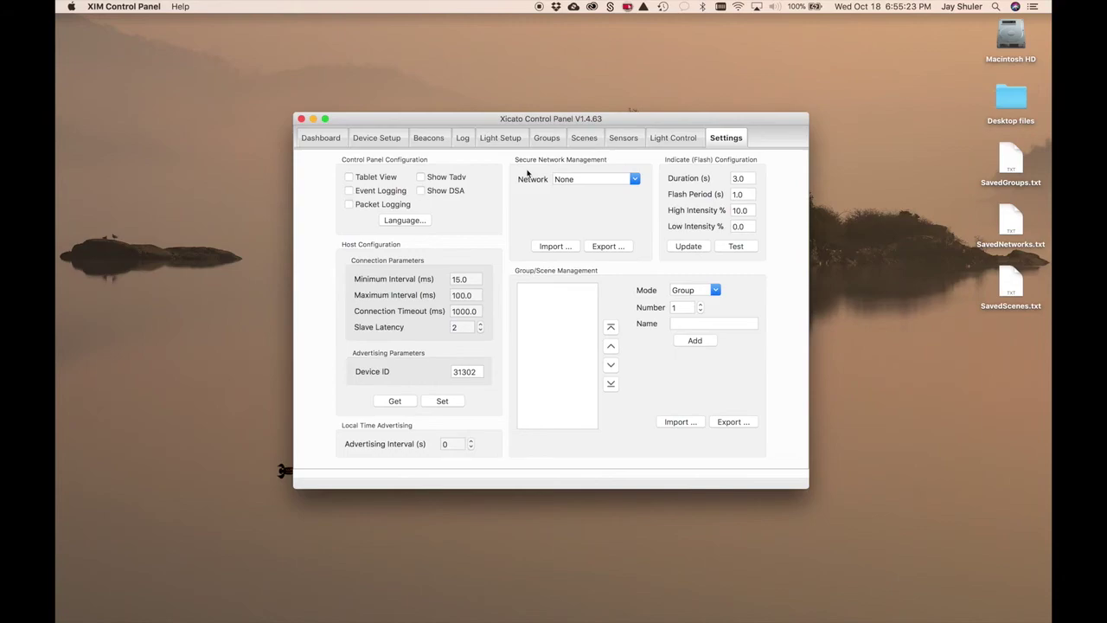
click(130, 7)
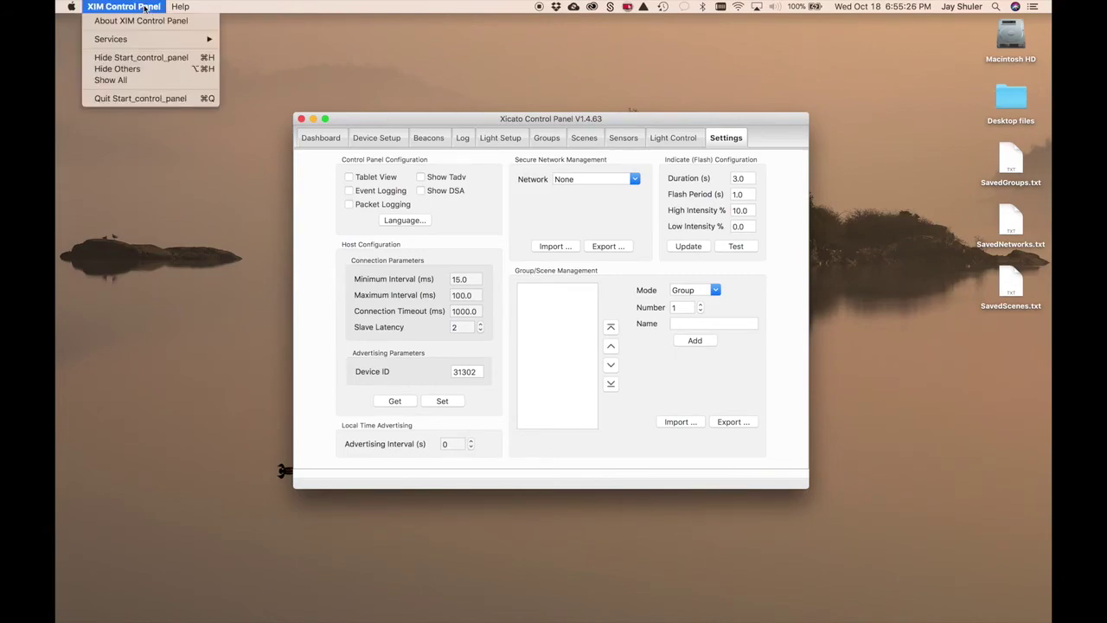
click(141, 98)
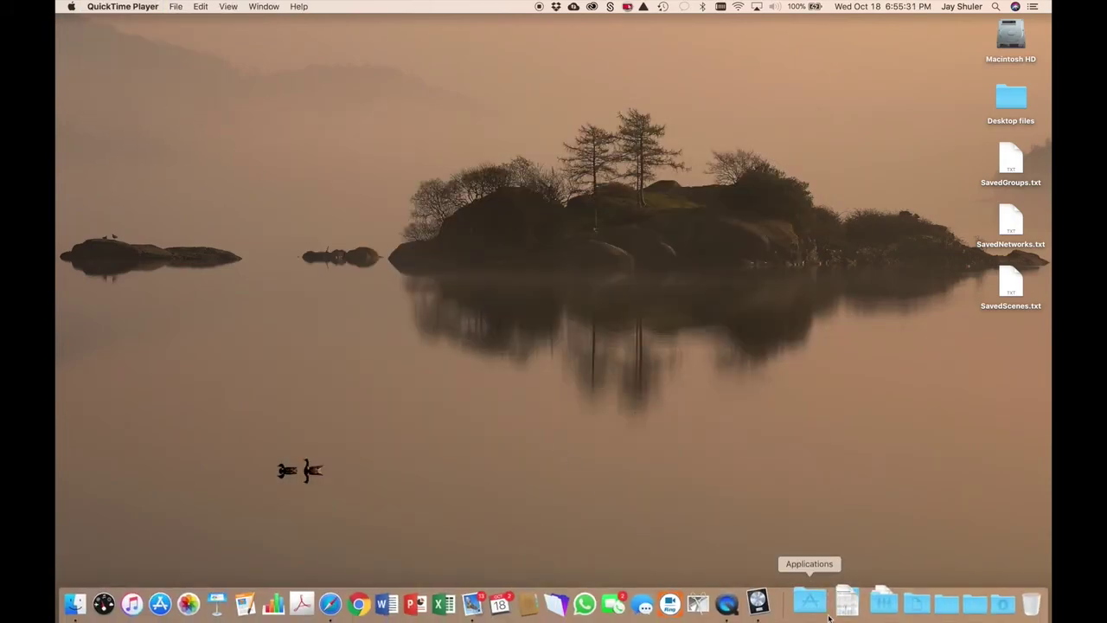
Reopen XIM Control Panel from the Applications folder and move its window toward the middle of the desktop
click(814, 603)
scroll(805, 519, down, 10)
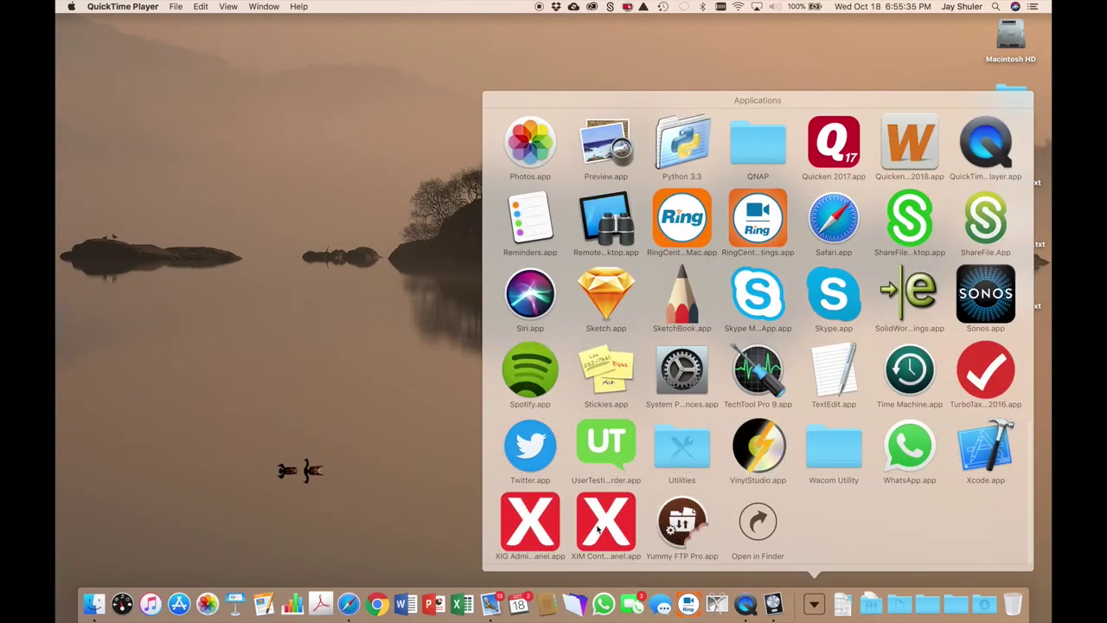
click(597, 530)
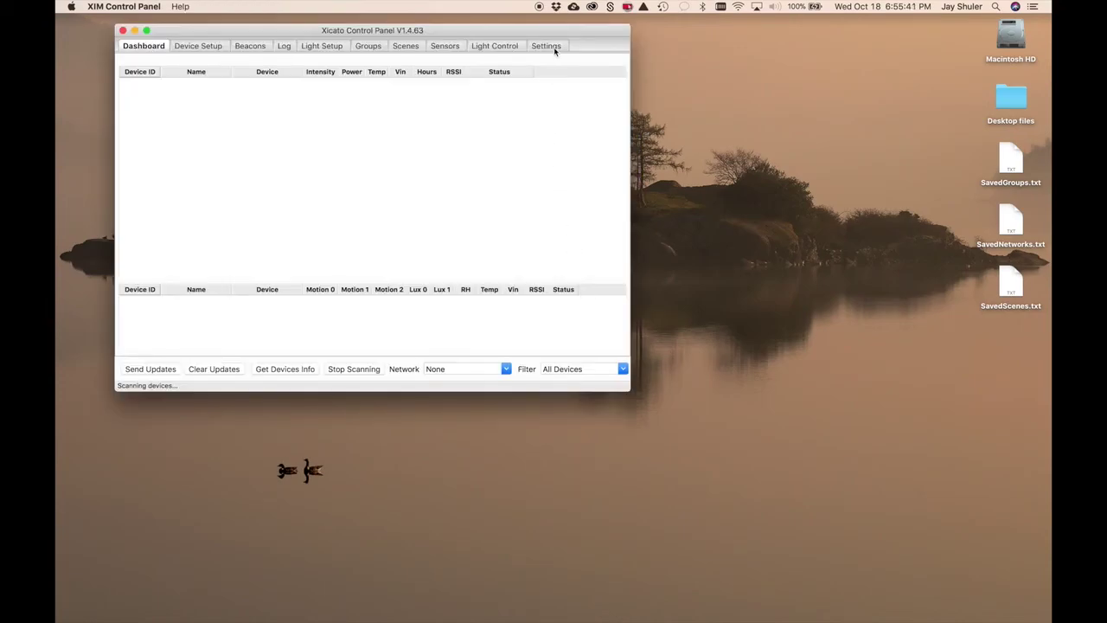
drag(561, 34, 716, 135)
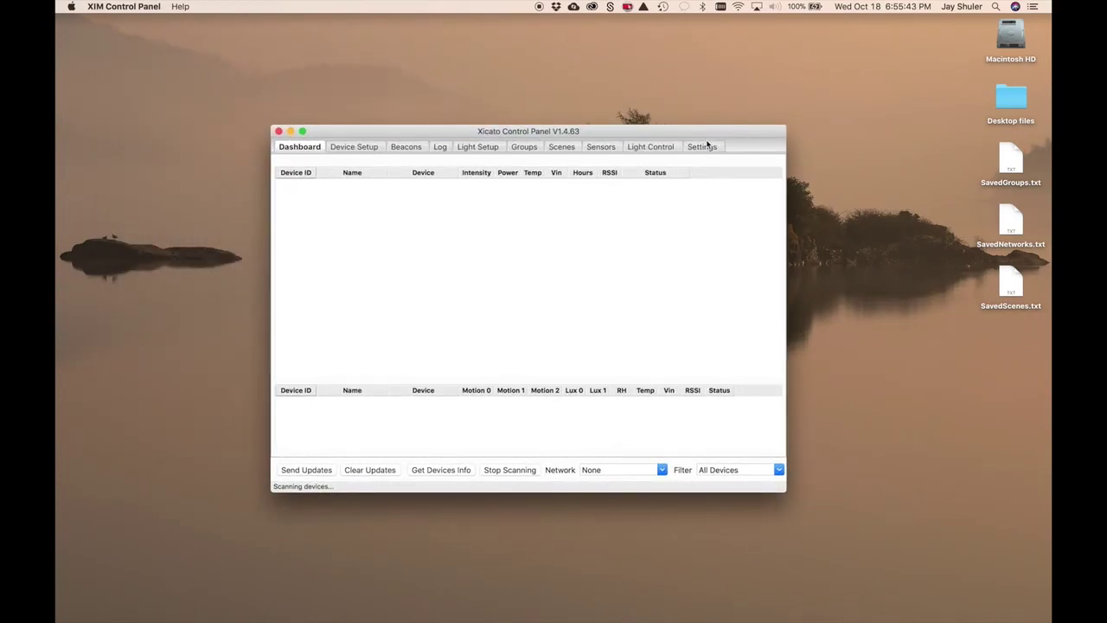
In Settings, import the secure networks from SavedNetworks.txt and the groups from SavedGroups.txt on the Desktop
click(703, 147)
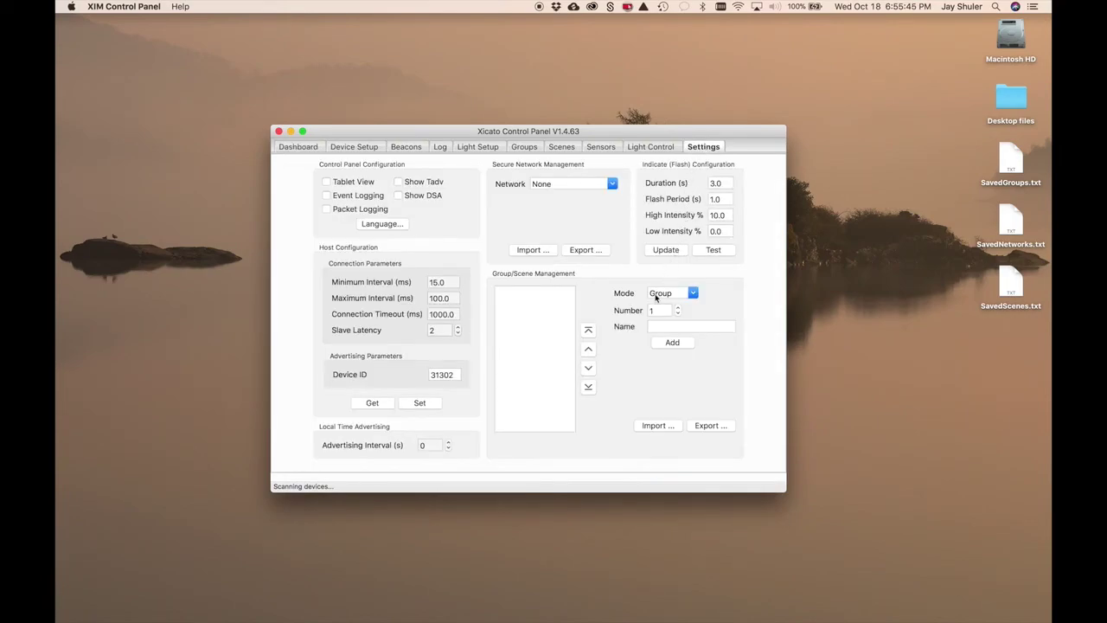
click(539, 251)
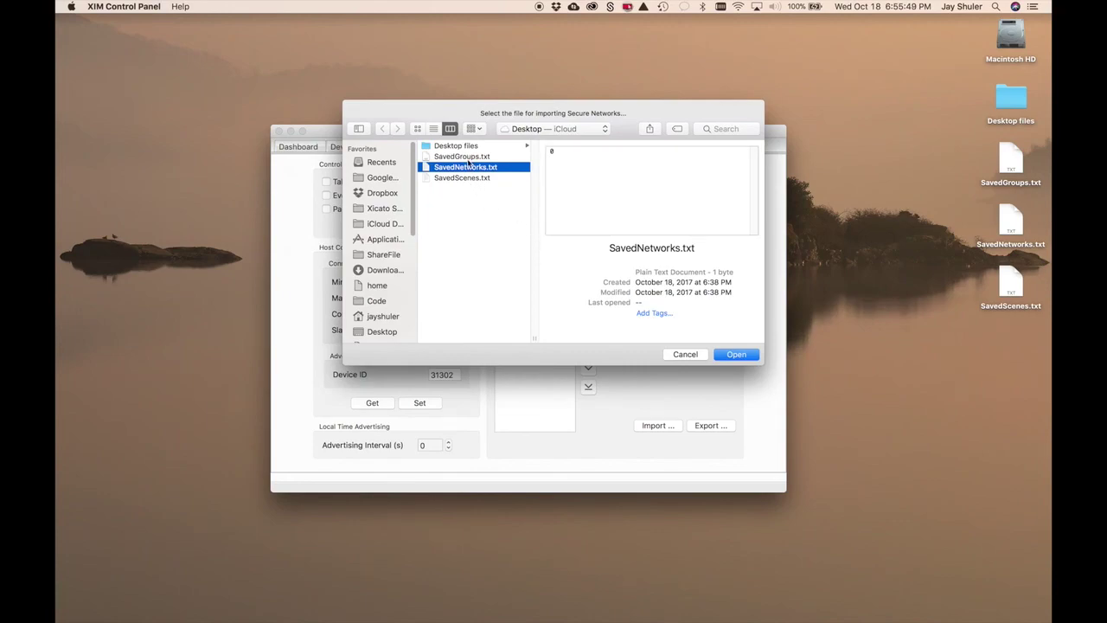
click(737, 355)
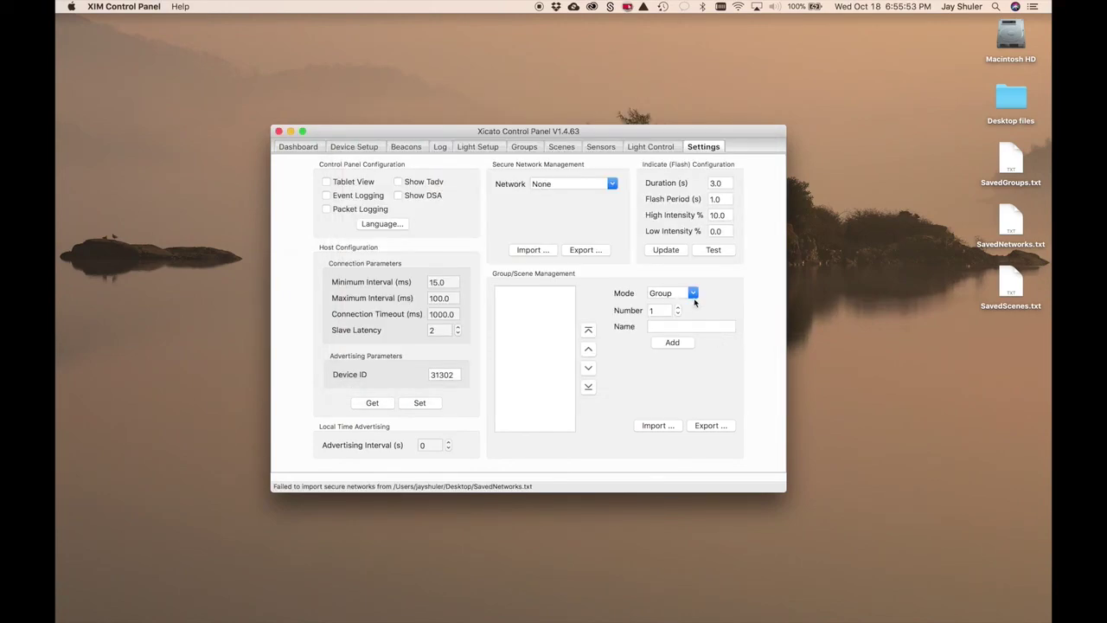
click(658, 425)
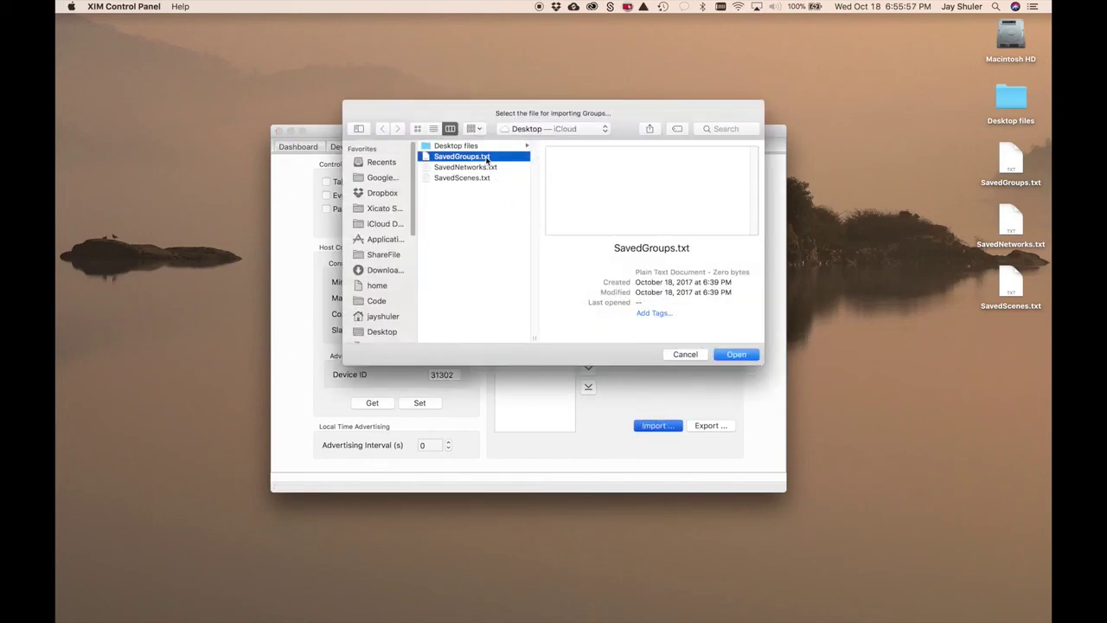
click(732, 357)
Switch Group/Scene Management to Scene mode and import the scenes from SavedScenes.txt on the Desktop
click(693, 294)
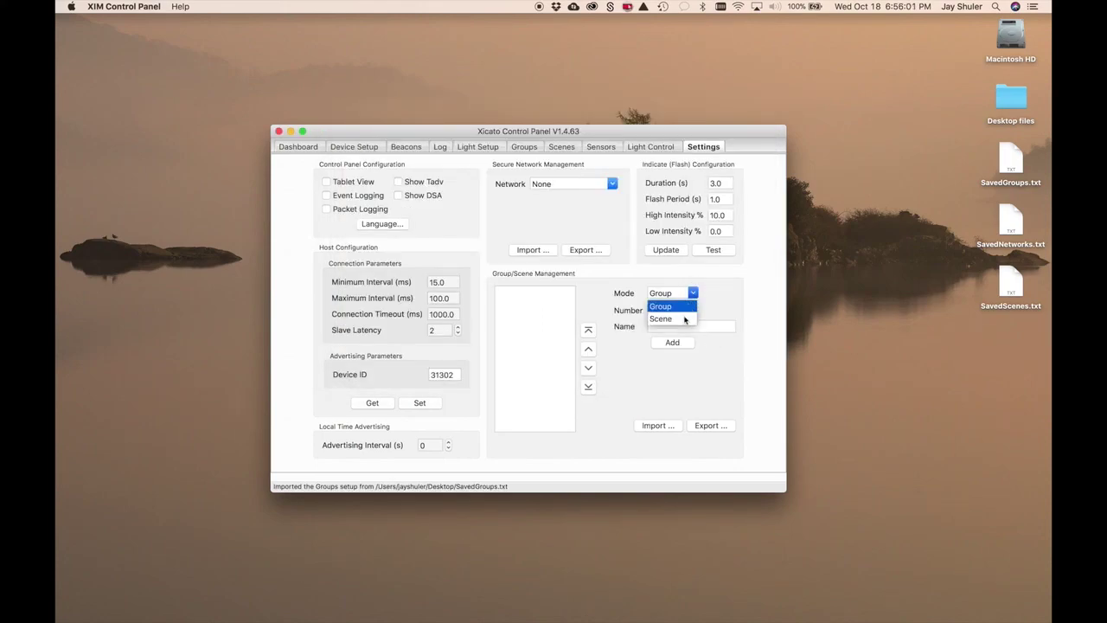
click(685, 318)
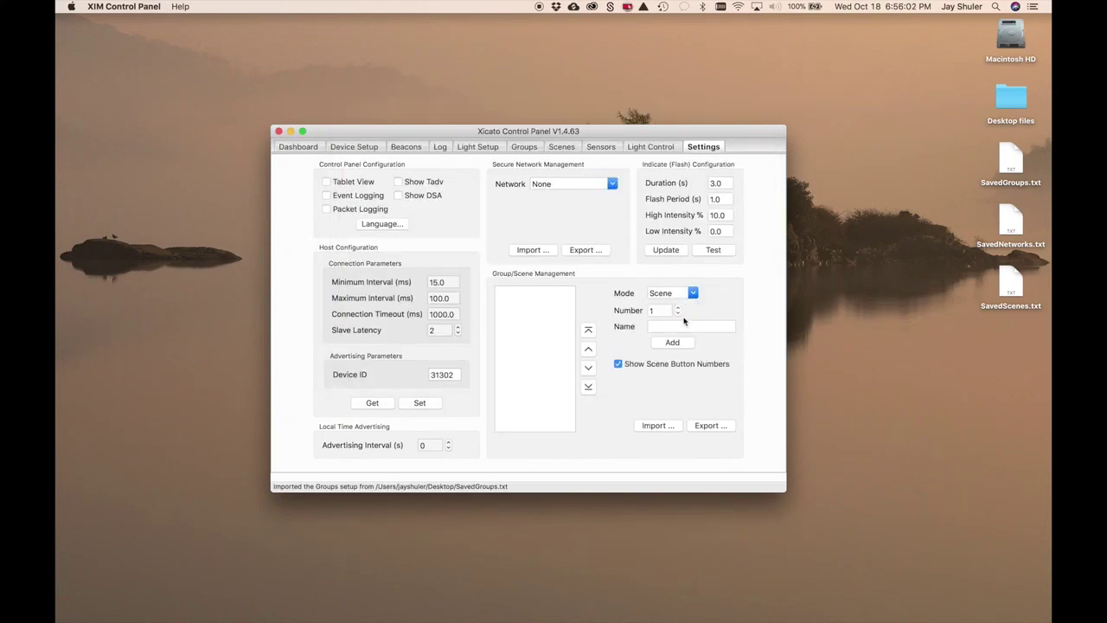
click(664, 426)
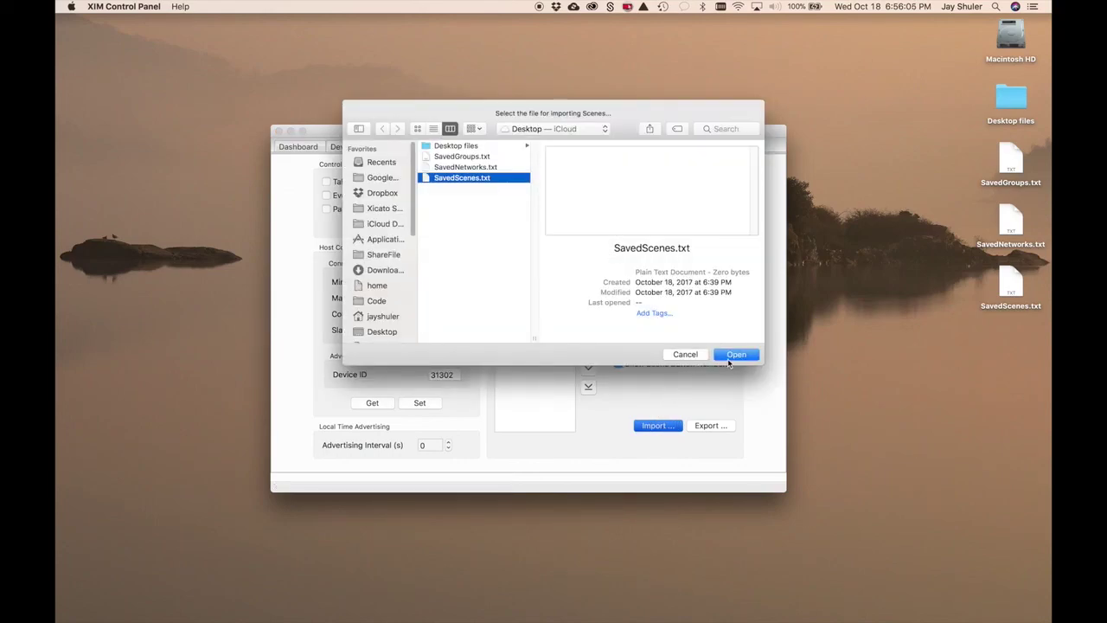
click(736, 355)
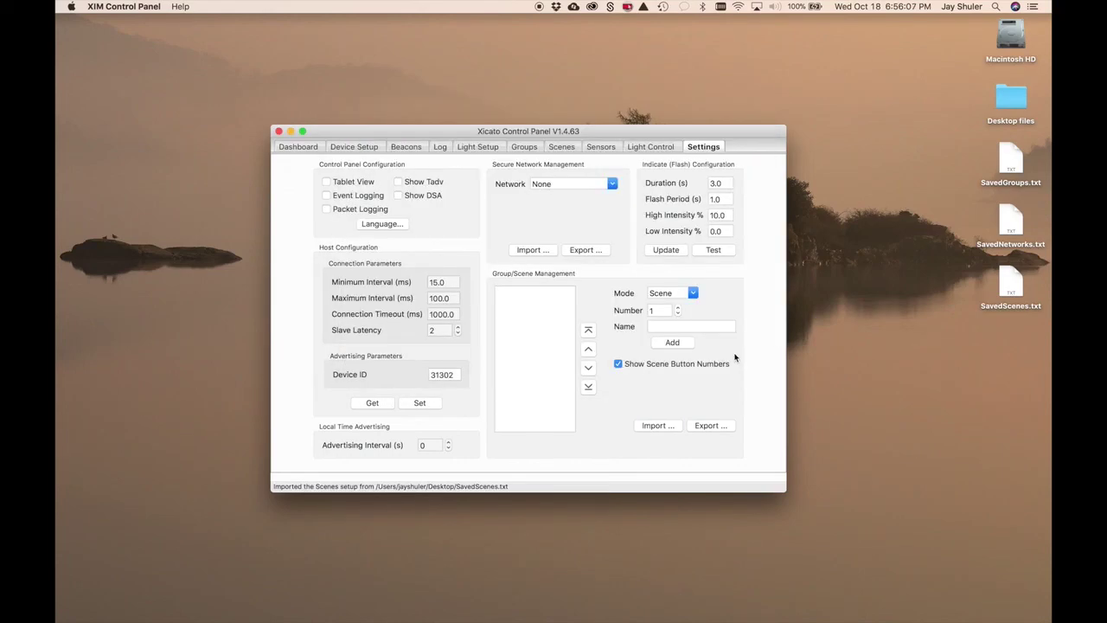